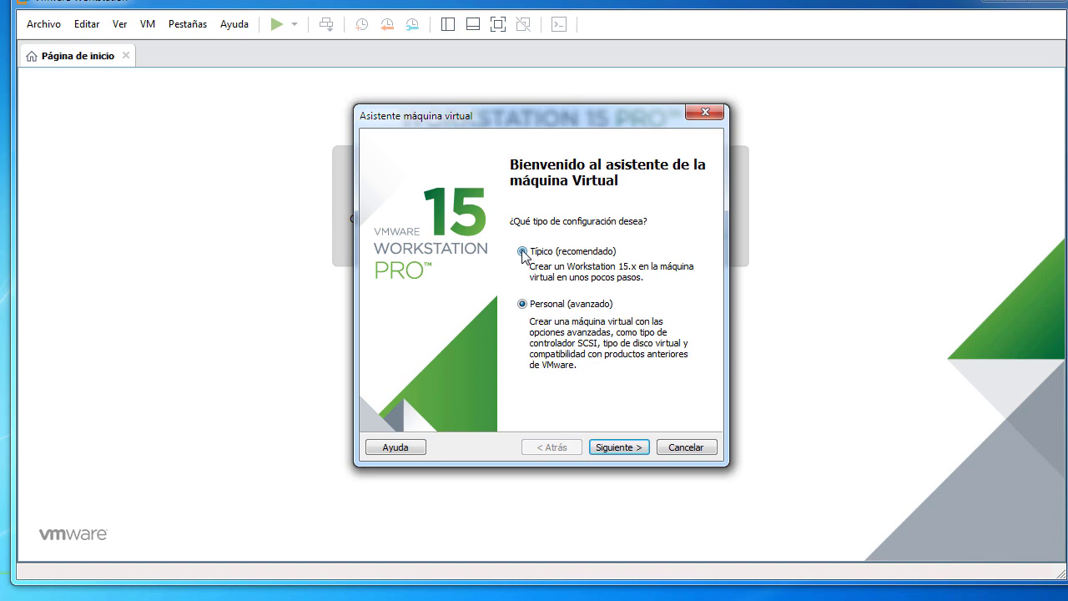
- Choose the typical configuration and select the option to install the guest operating system at another time on an empty disk
click(523, 252)
click(630, 449)
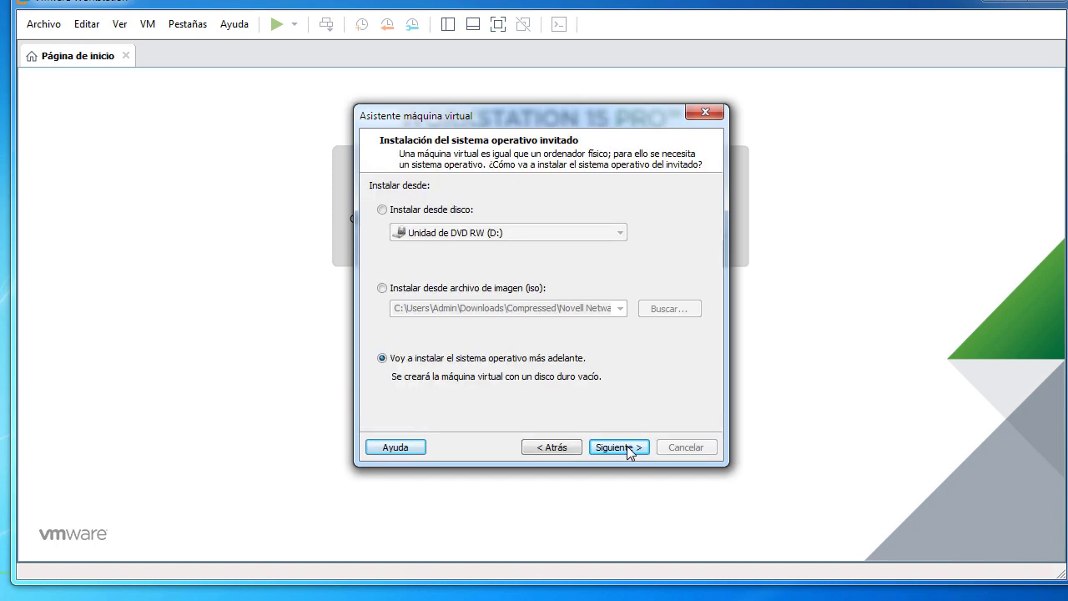
click(382, 211)
click(382, 288)
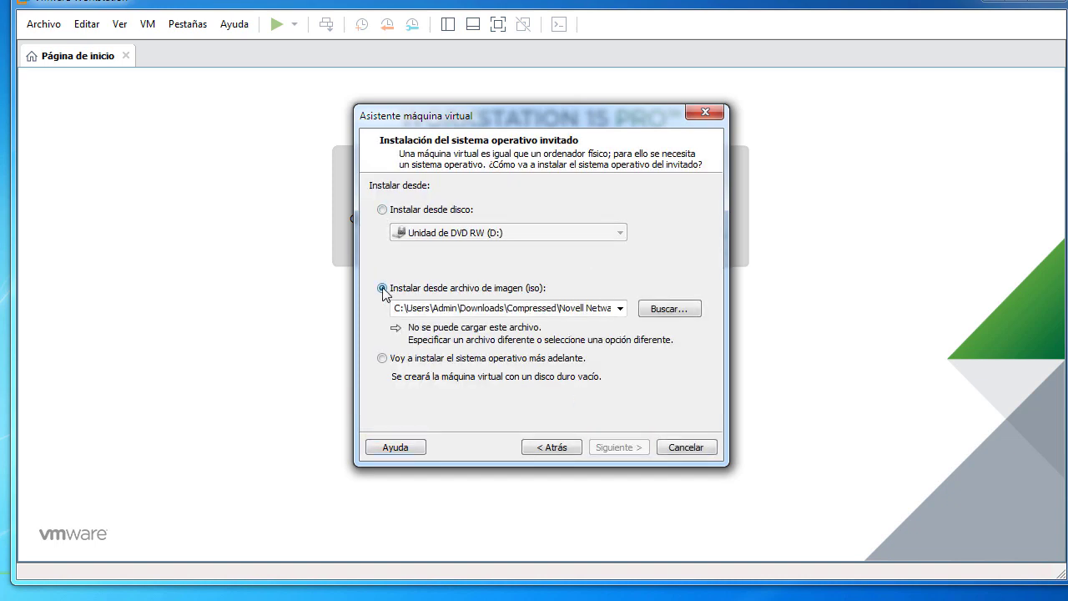
click(383, 359)
click(632, 451)
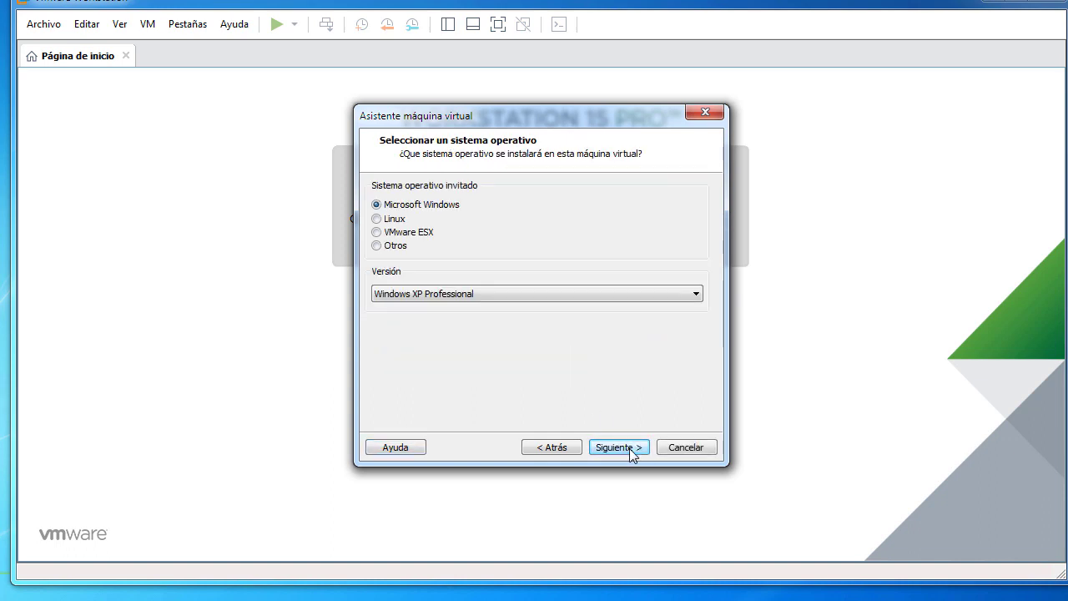
- Keep Microsoft Windows with Windows XP Professional as the guest system and accept the machine name Windows XP Professional (2)
click(699, 294)
click(699, 294)
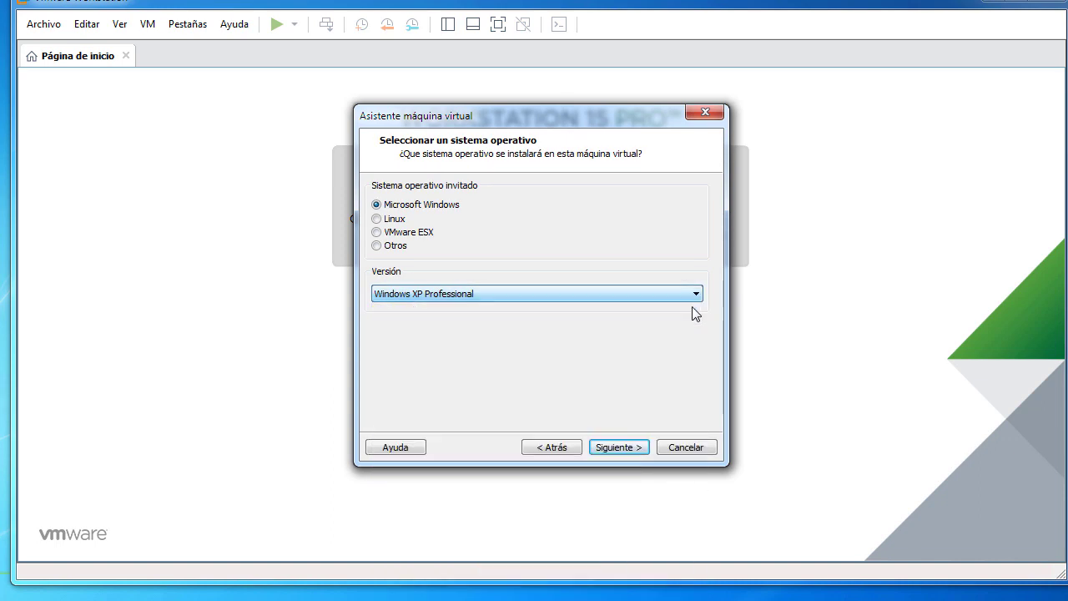
click(630, 448)
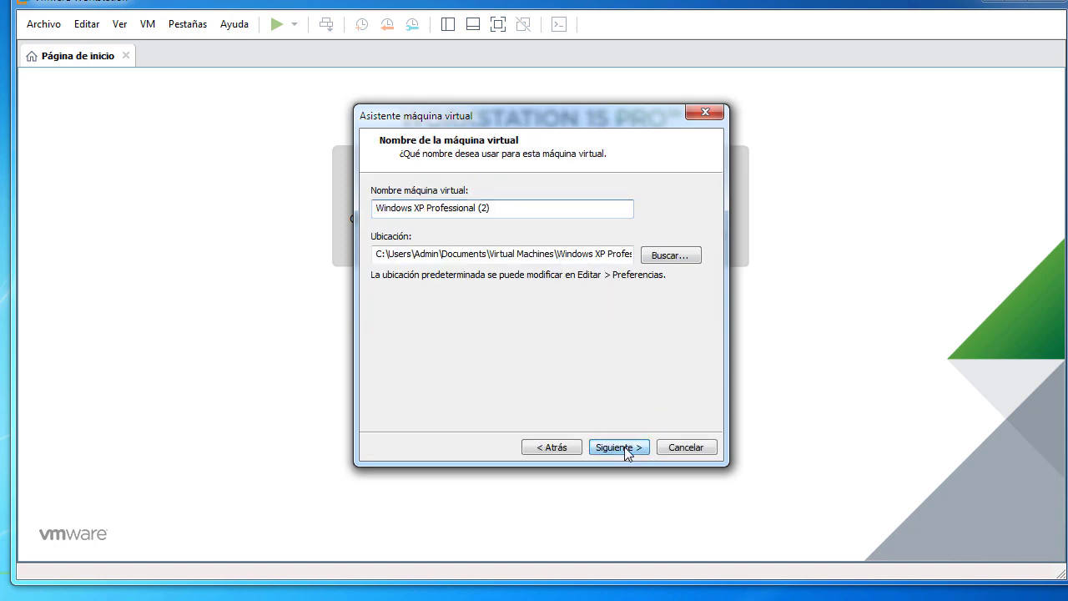
click(619, 447)
- Store the 40 GB virtual disk as a single file and review the hardware customization before closing it
click(373, 291)
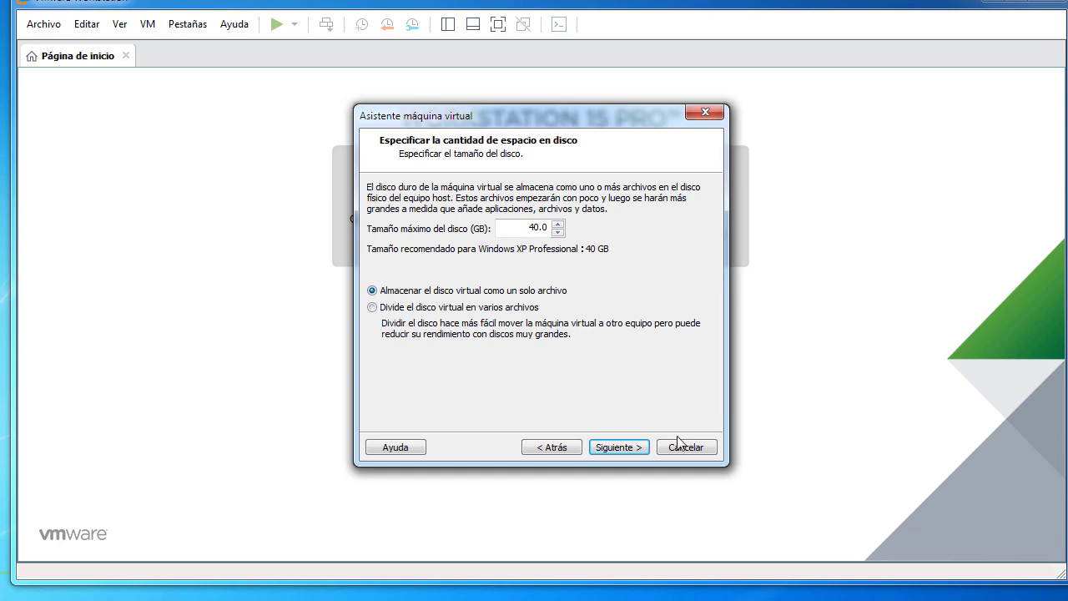
click(622, 447)
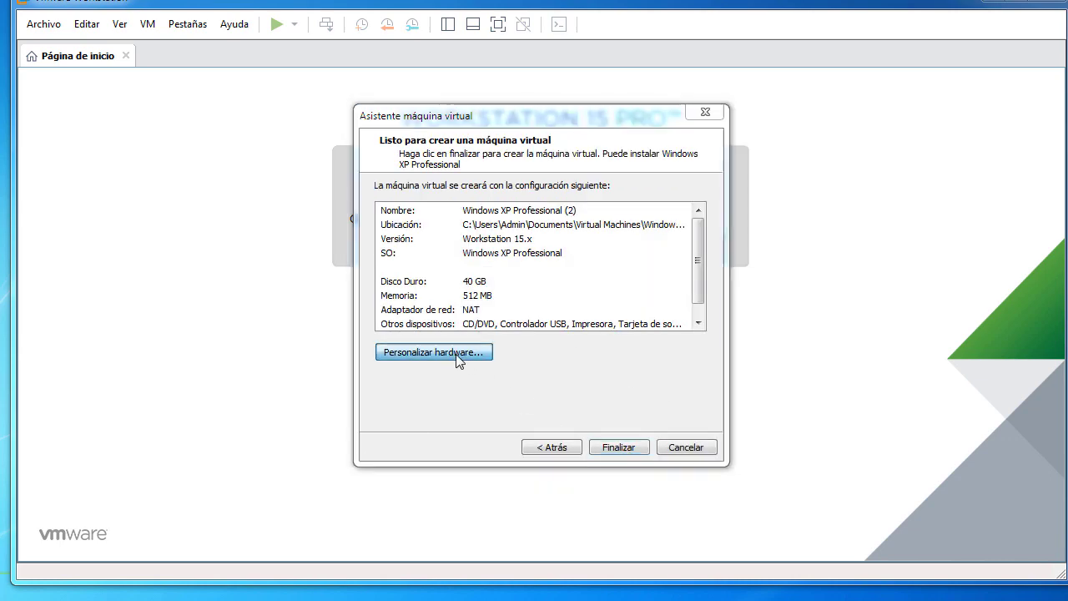
click(434, 352)
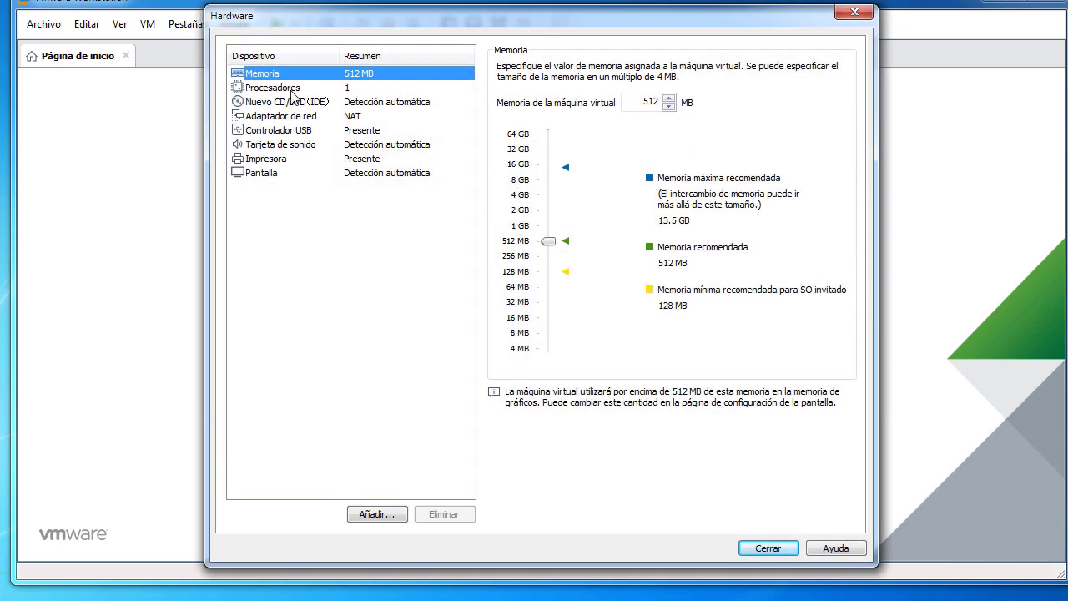
click(853, 12)
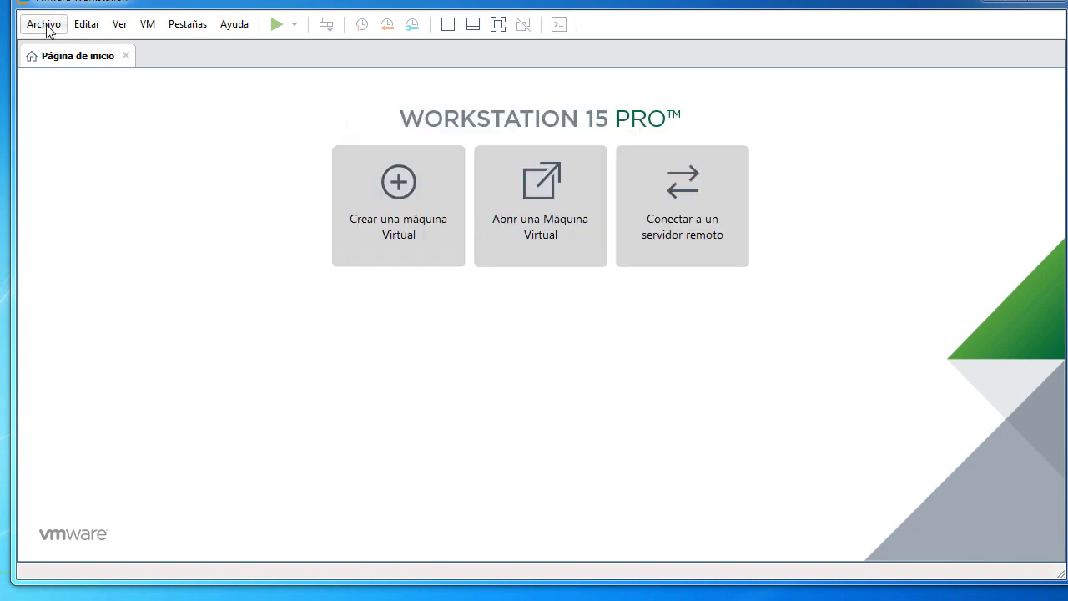
- Start a new virtual machine with the advanced (Personal) configuration and keep Workstation 15.x hardware compatibility
click(43, 24)
click(74, 47)
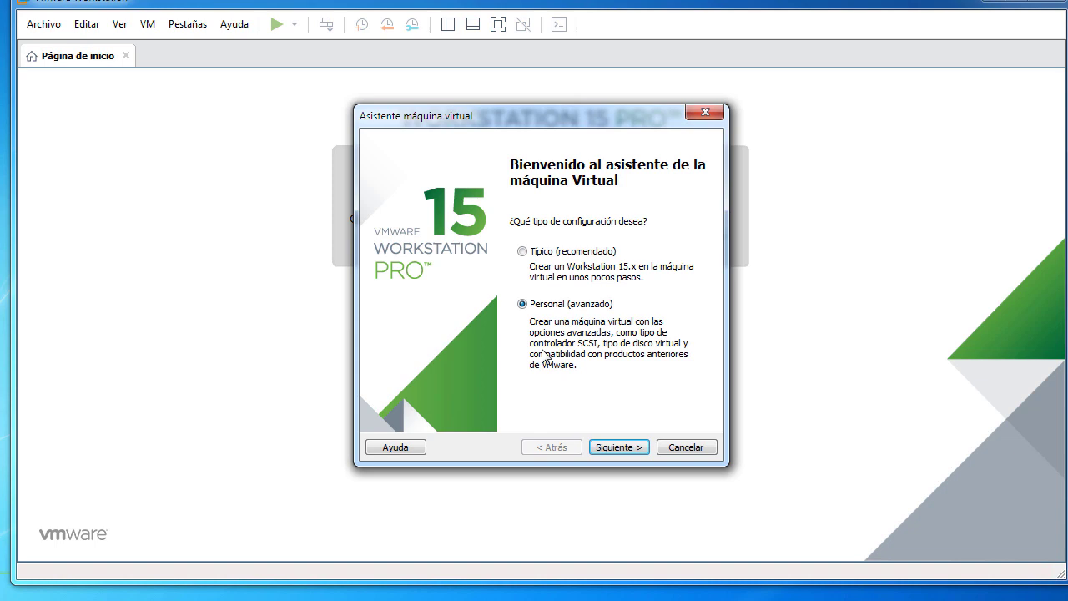
click(622, 449)
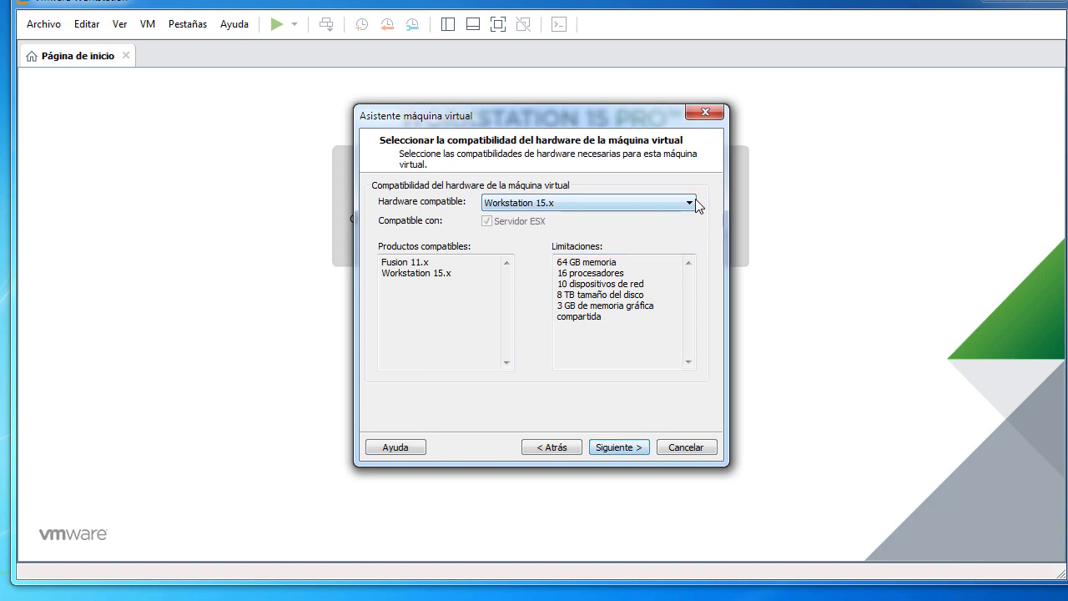
click(689, 203)
click(695, 202)
click(618, 448)
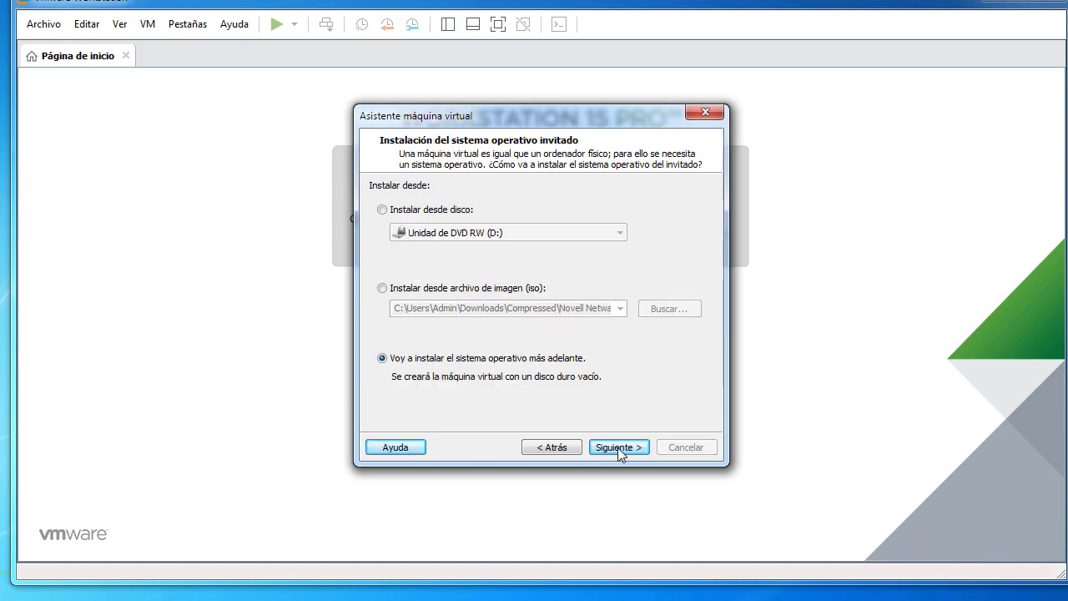
- Go through the disc and ISO installation sources, and choose to create the machine with an empty hard disk
click(380, 213)
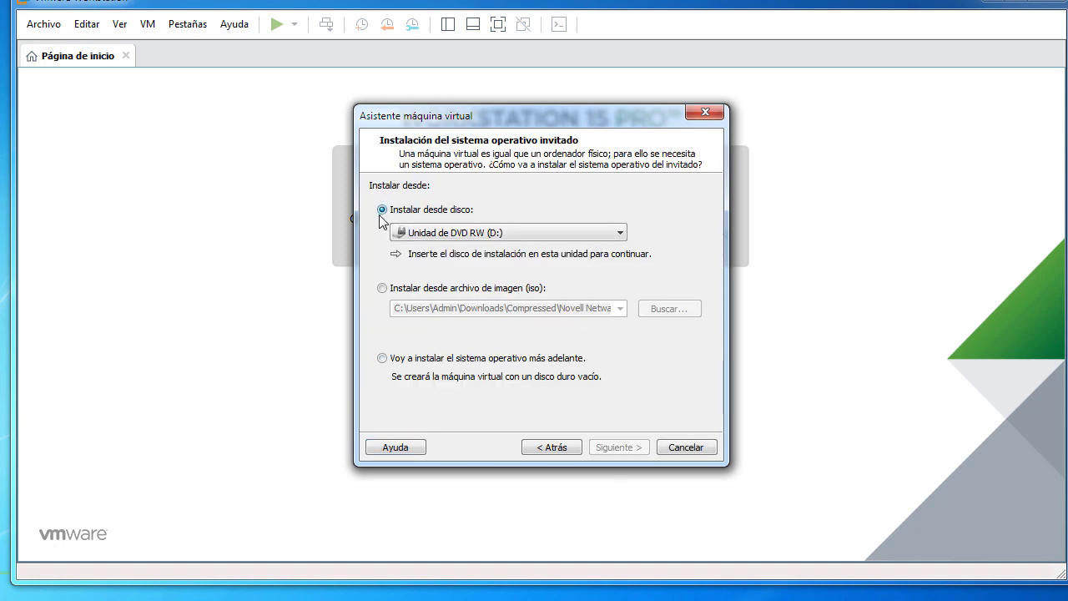
click(382, 288)
click(382, 358)
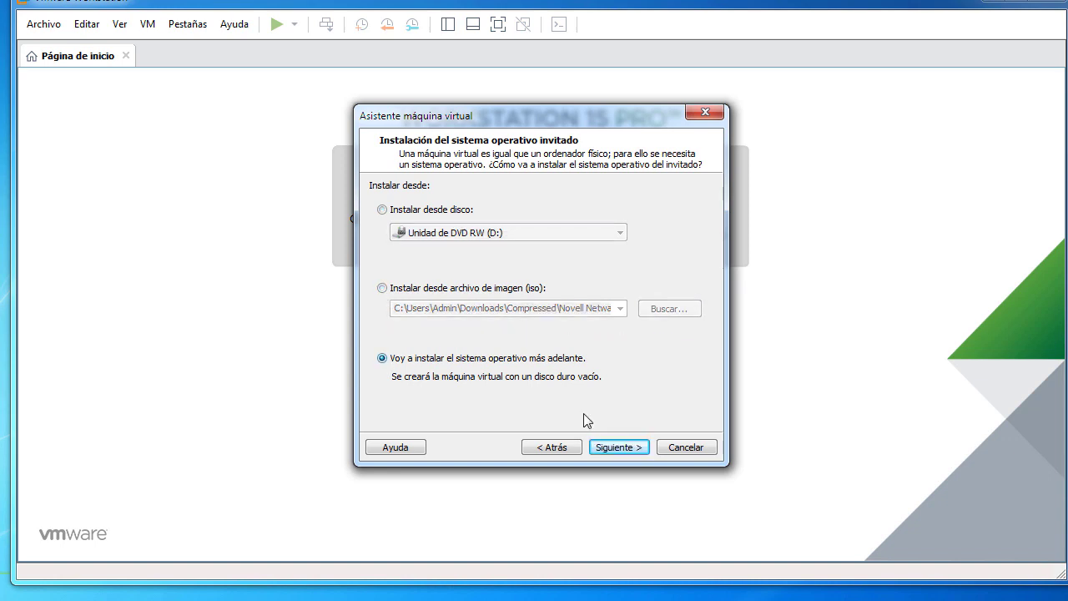
click(617, 448)
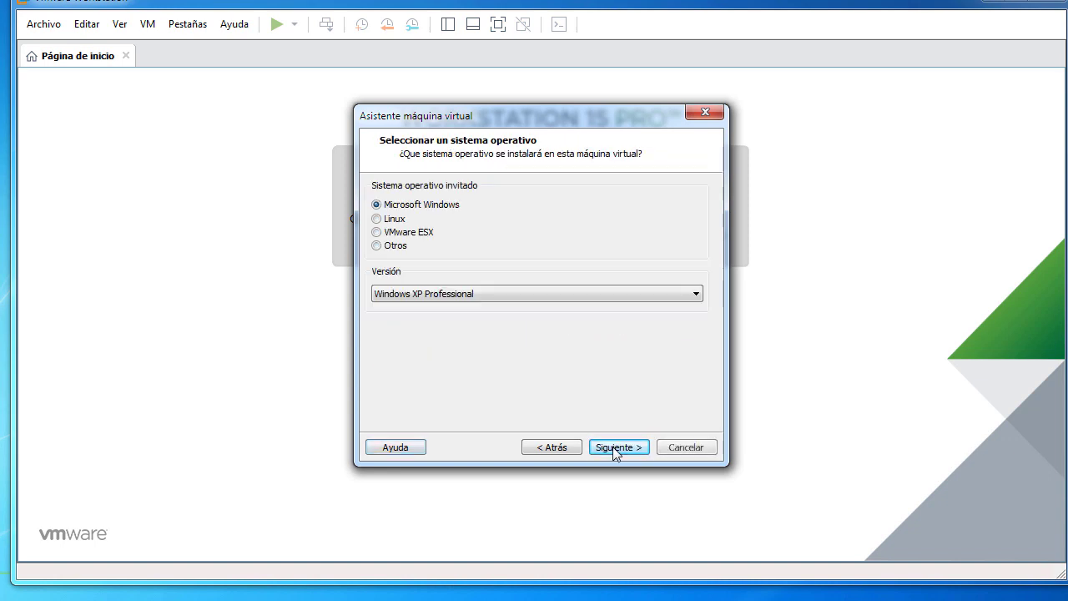
- Check the Windows version choices, keep Windows XP Professional, and accept the machine name Windows XP Professional (2)
click(695, 290)
click(694, 289)
click(618, 448)
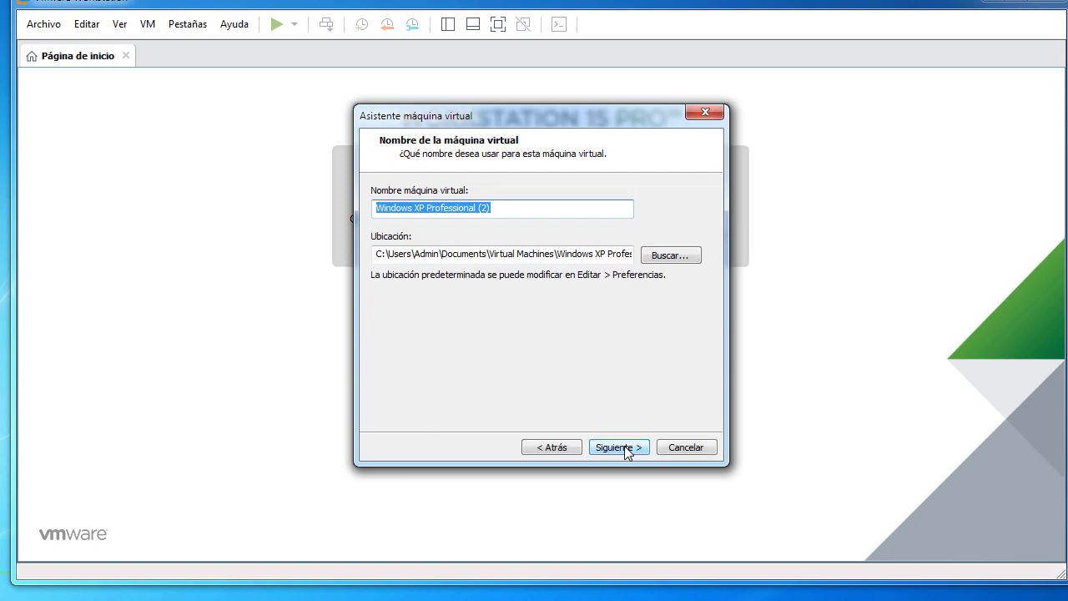
click(624, 450)
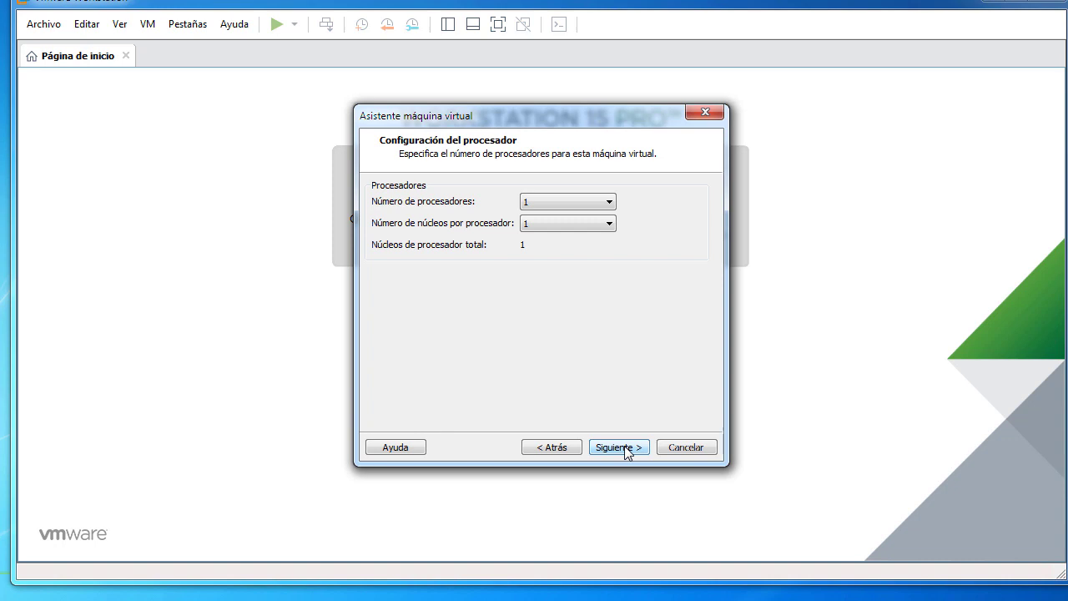
- Review the processor and core count options, keeping 1 processor with 1 core per processor
click(608, 202)
click(607, 203)
click(607, 203)
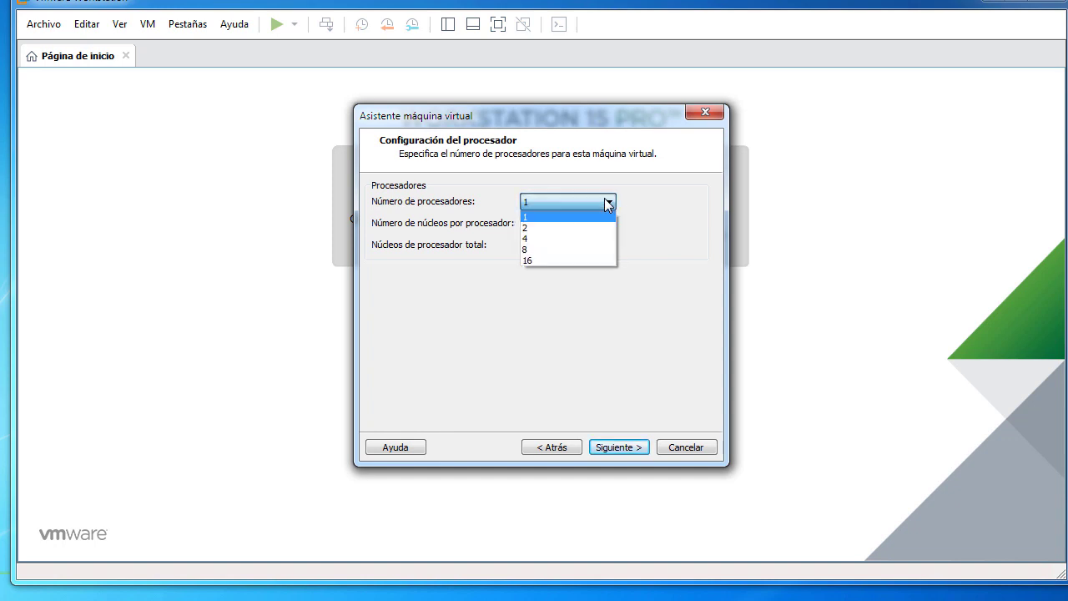
click(606, 203)
click(603, 227)
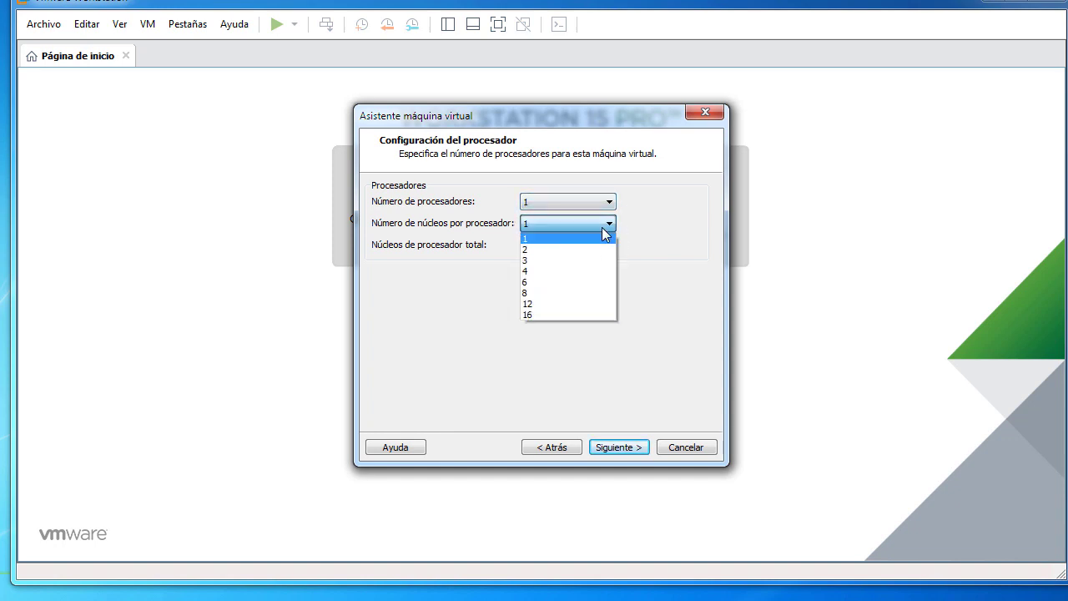
click(602, 227)
click(626, 449)
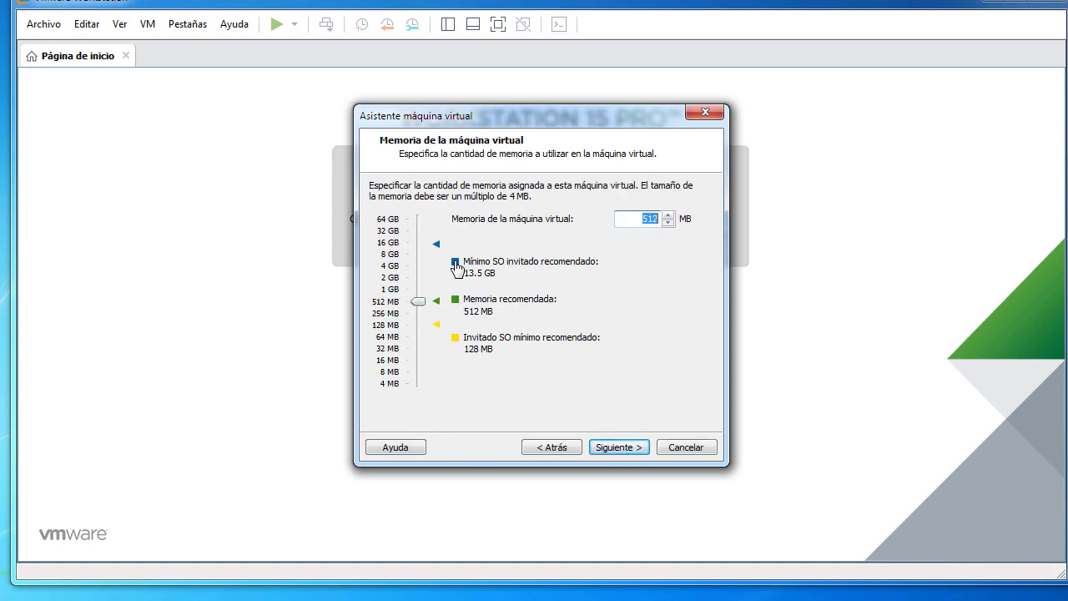
- Try the suggested memory amounts and settle on the recommended 512 MB for the virtual machine
click(455, 266)
click(456, 300)
click(455, 338)
click(458, 308)
click(618, 447)
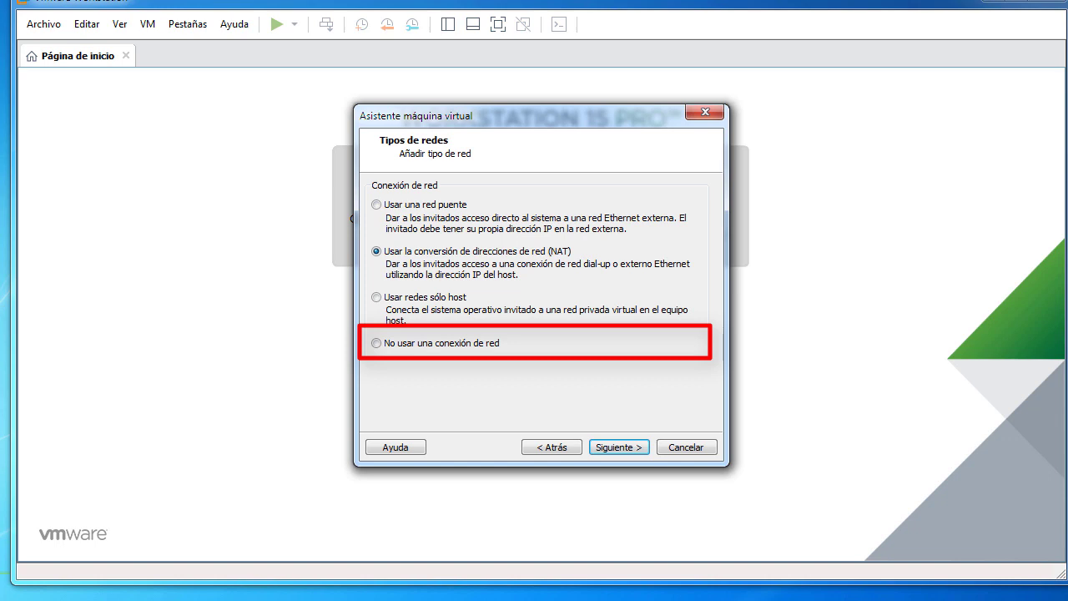
- Keep the NAT network connection and try the LSI Logic and LSI Logic SAS controllers
click(614, 448)
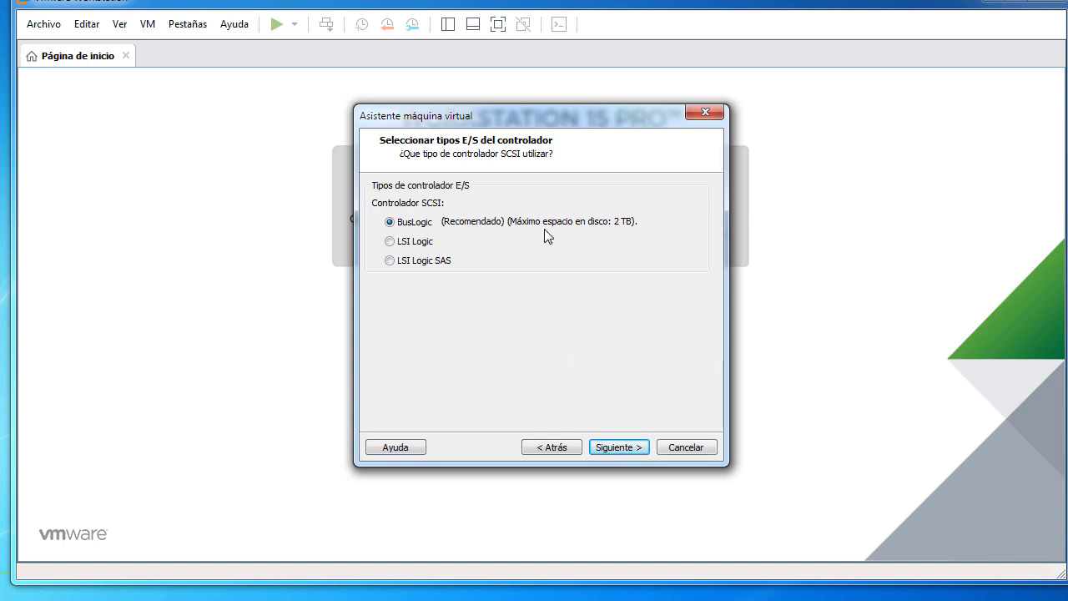
click(391, 241)
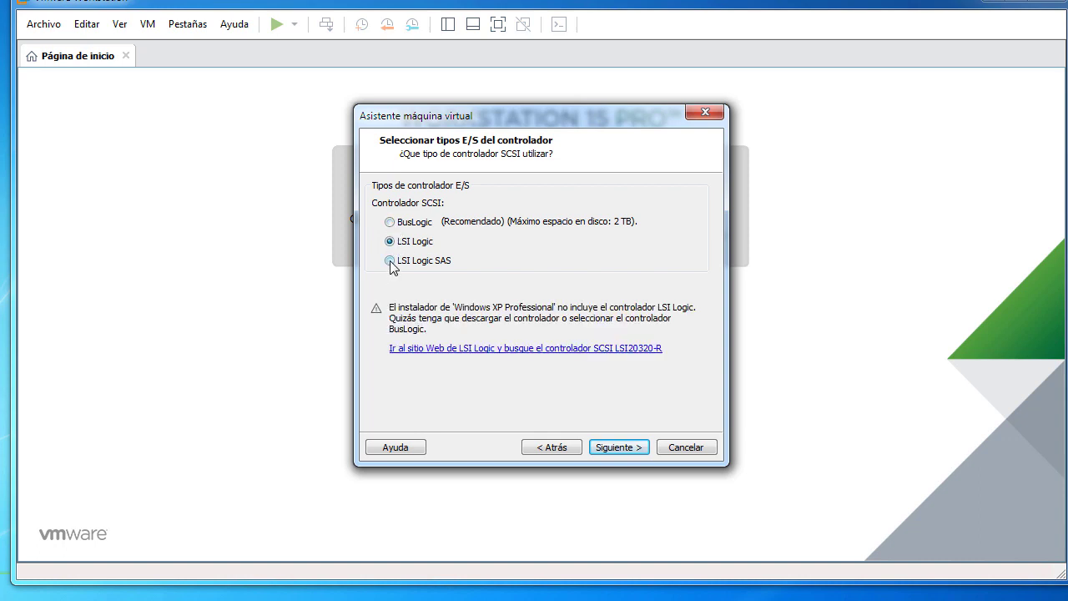
click(389, 262)
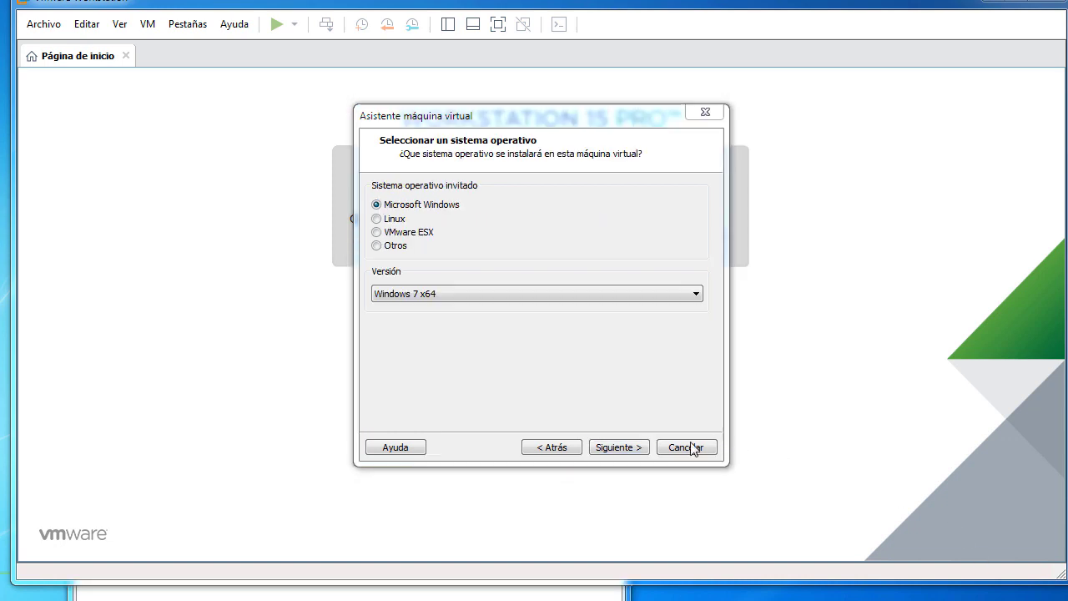
- Keep Windows 7 x64 as the guest version and choose BIOS firmware after trying UEFI
click(619, 448)
click(628, 448)
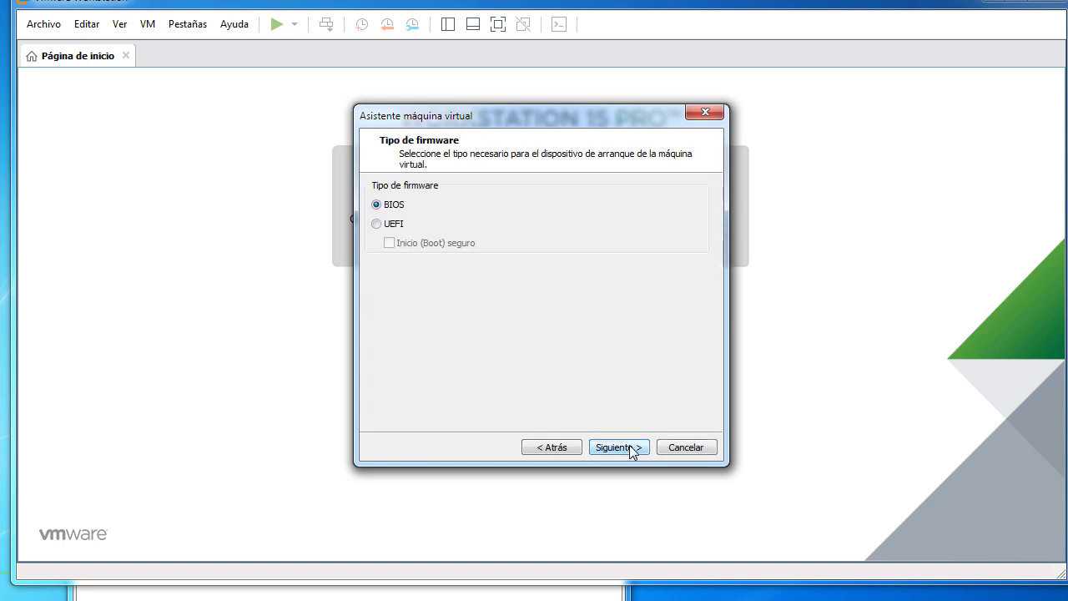
click(378, 224)
click(377, 204)
click(622, 447)
click(621, 447)
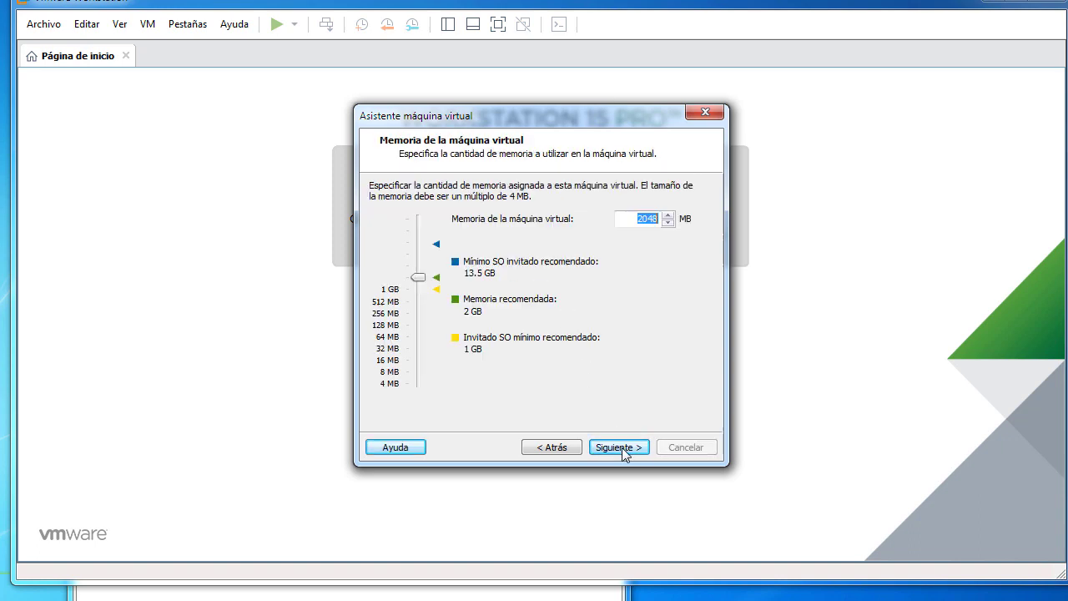
- Accept 2048 MB of memory and the NAT network connection for the Windows 7 x64 machine
click(622, 447)
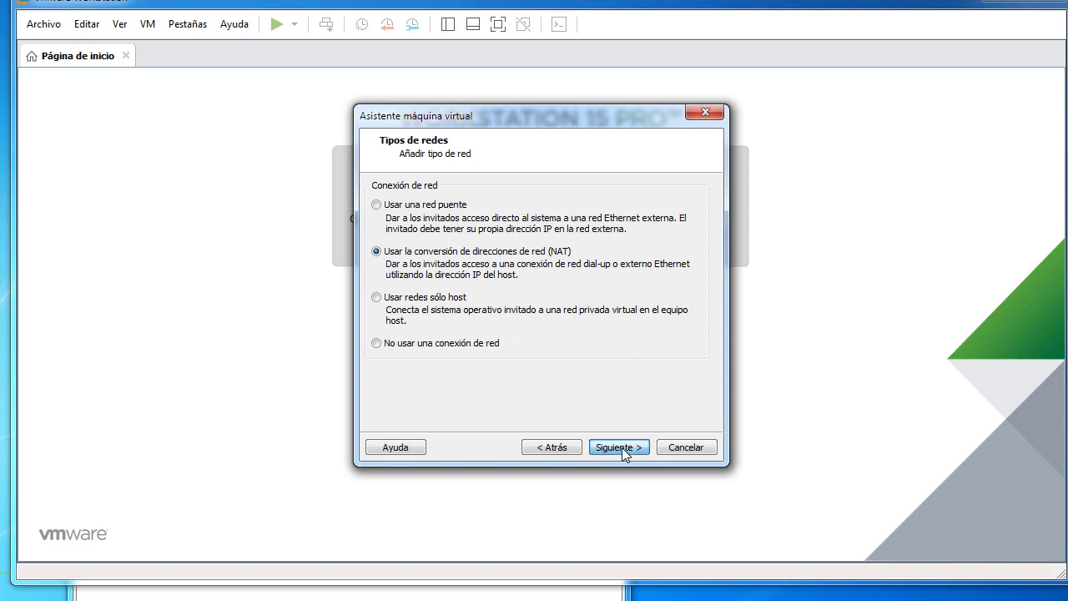
click(622, 447)
click(621, 447)
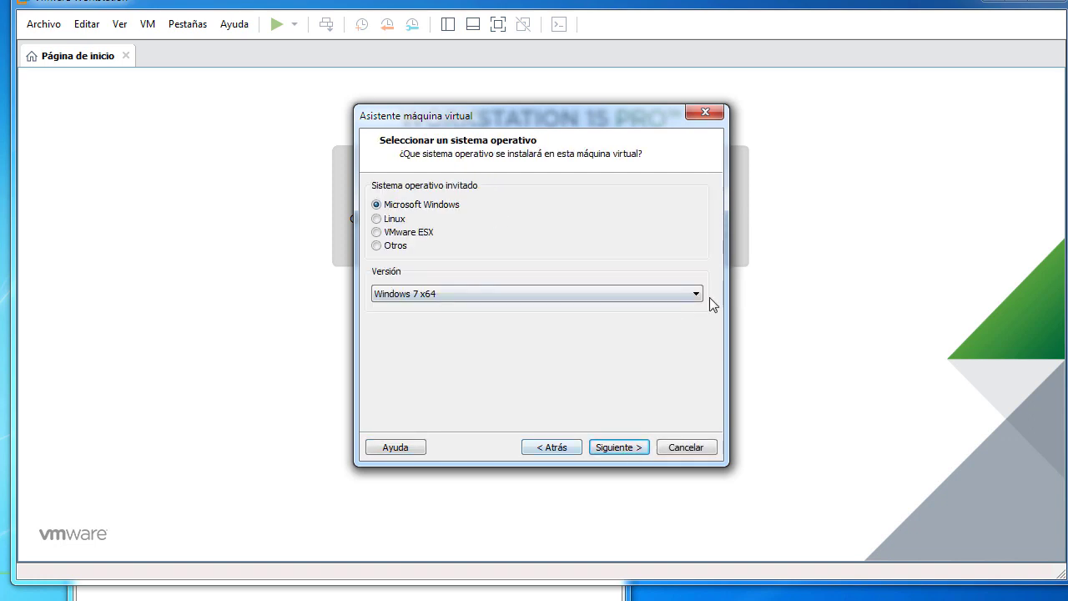
- Set the guest operating system version to Windows 10 x64 and accept the proposed machine name
click(695, 294)
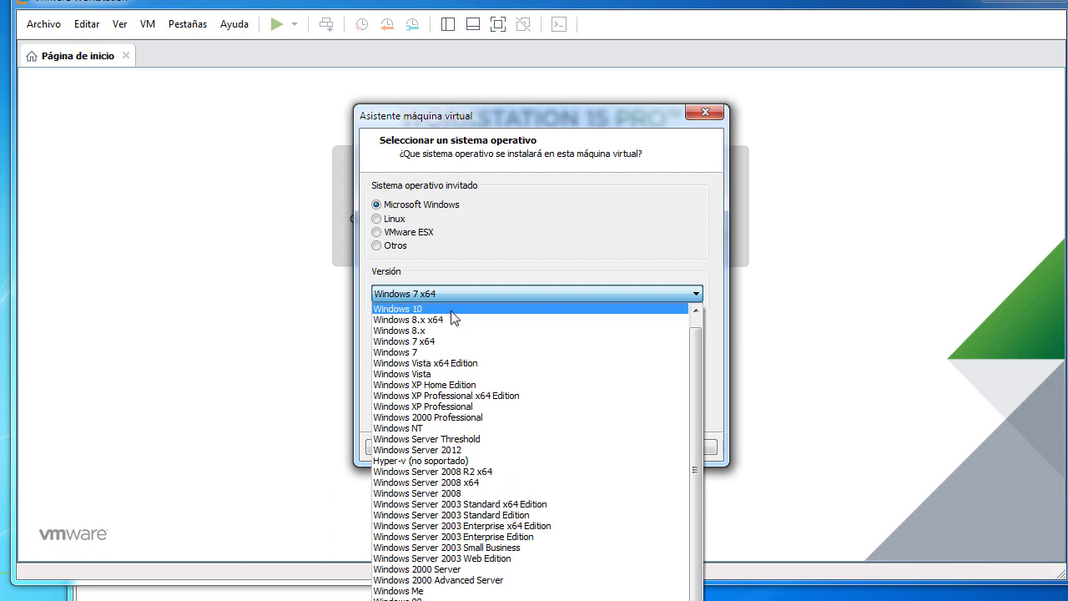
drag(695, 342, 693, 316)
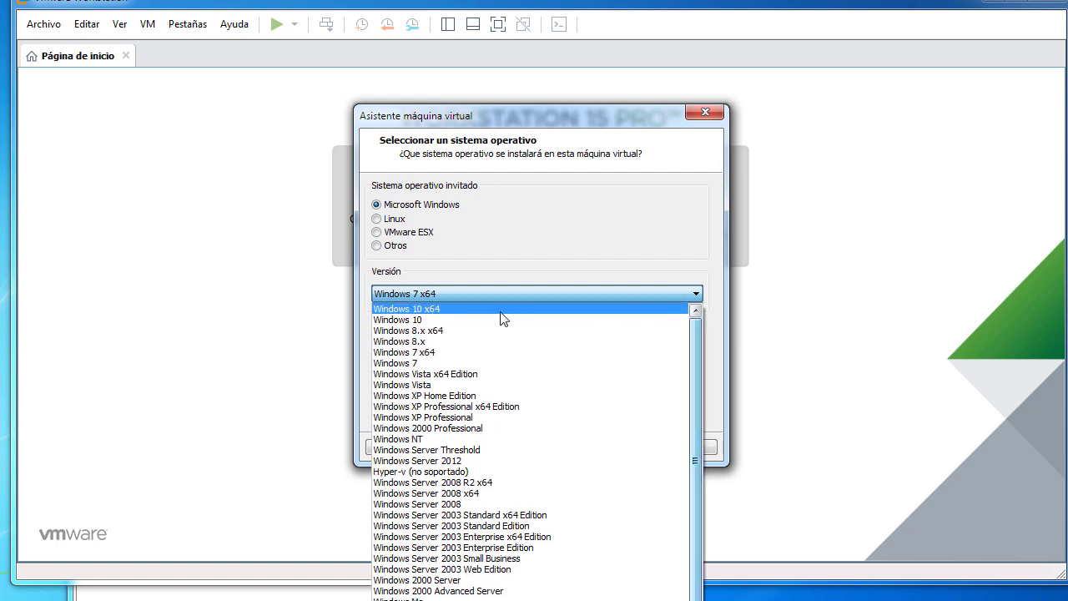
click(456, 312)
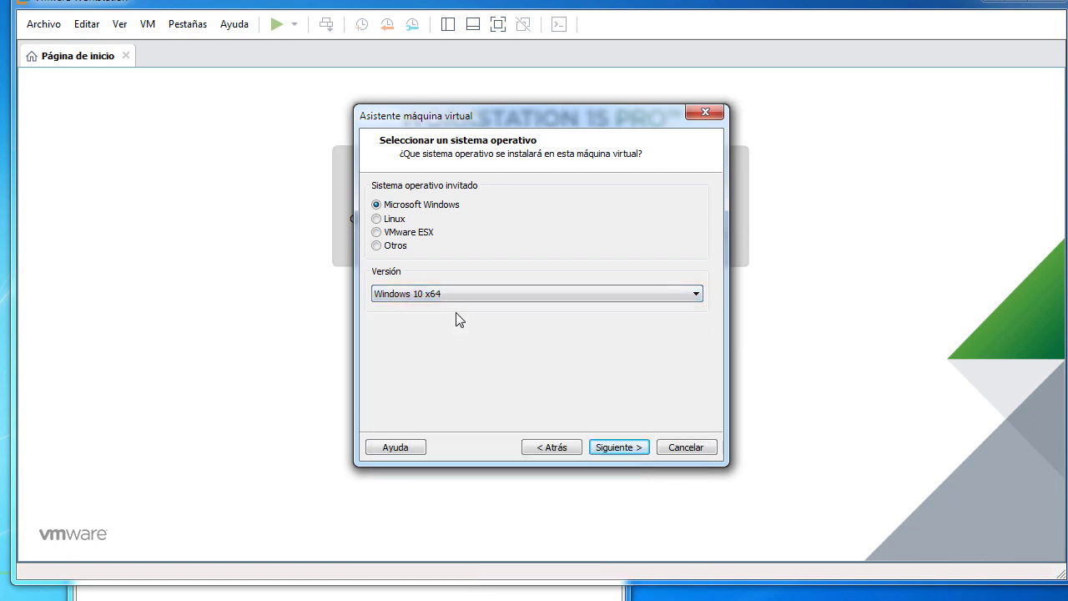
click(618, 446)
click(614, 445)
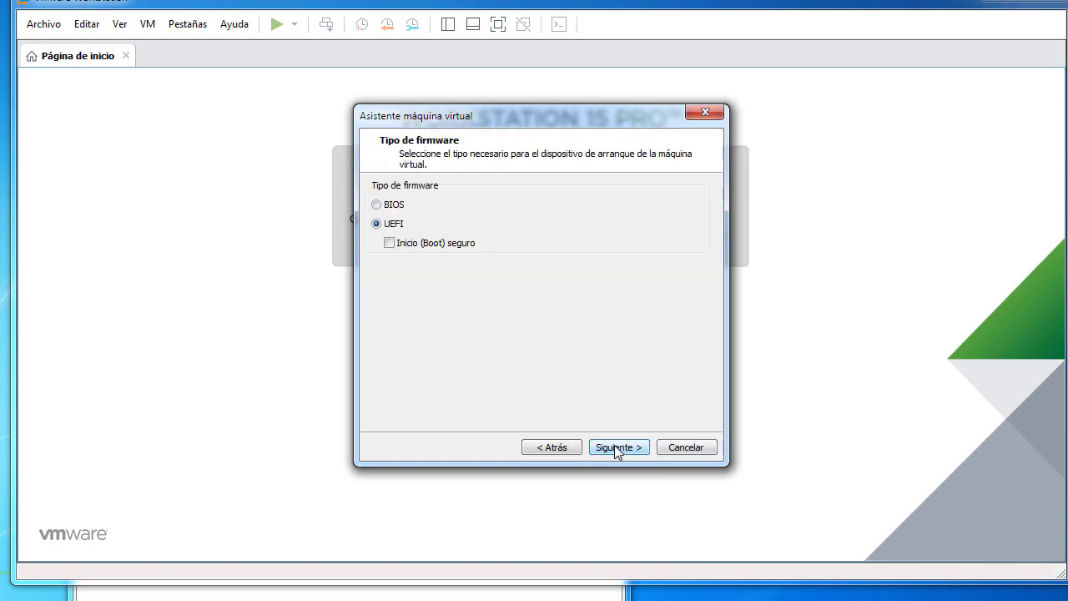
- Toggle the secure boot option on and off and keep UEFI as the firmware type
click(390, 243)
click(389, 242)
click(389, 243)
click(389, 243)
click(625, 448)
- Keep the NAT network connection and the recommended LSI Logic SAS controller
click(624, 447)
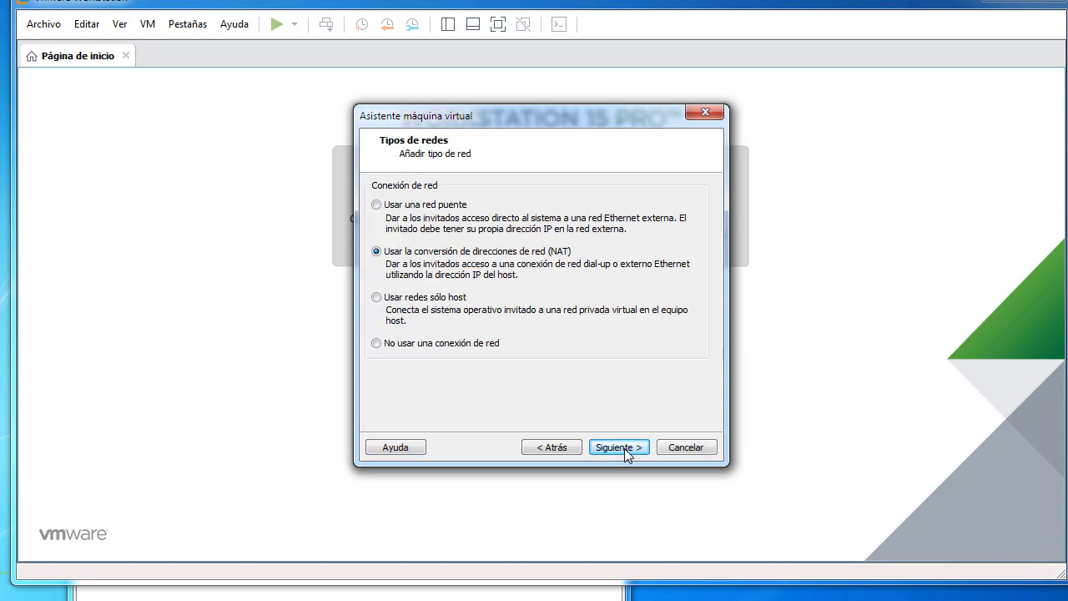
click(624, 447)
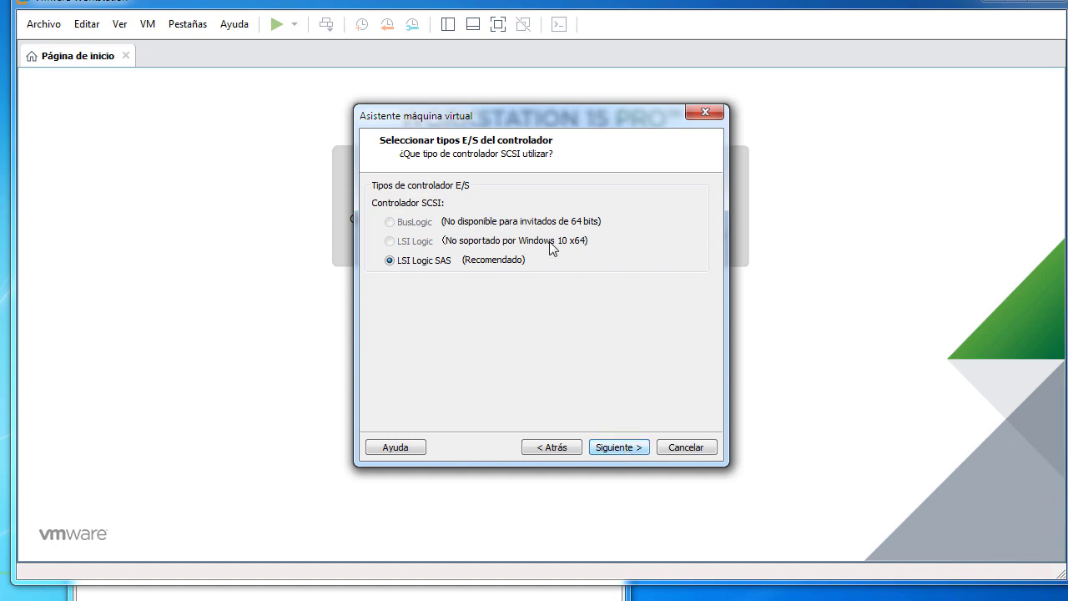
click(619, 448)
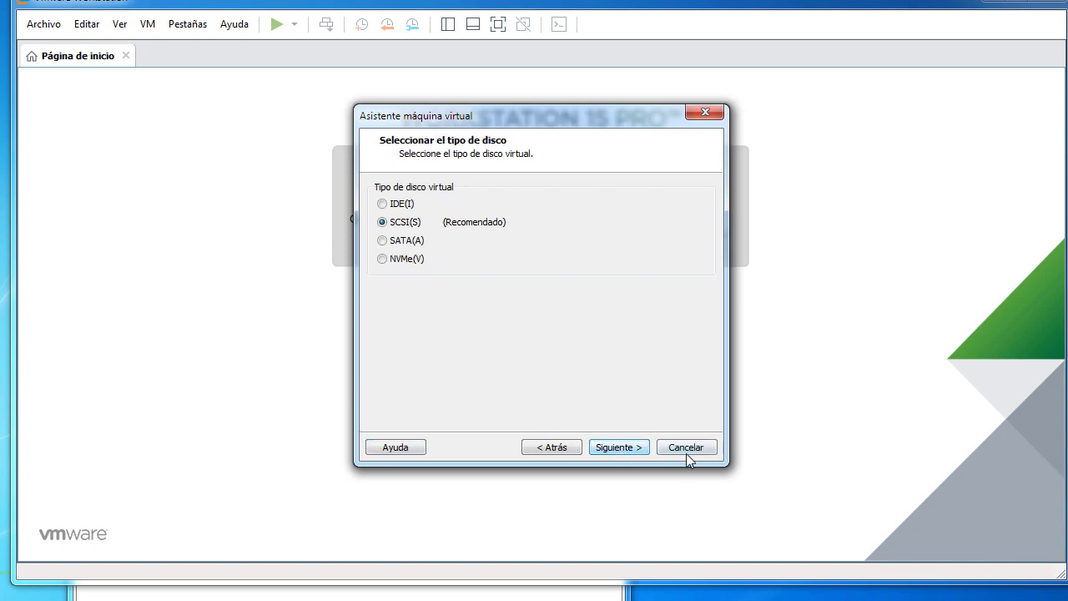
- Cancel the Windows 10 x64 setup and accept Windows 7 x64 with the proposed name and BIOS firmware in a new wizard run
click(684, 449)
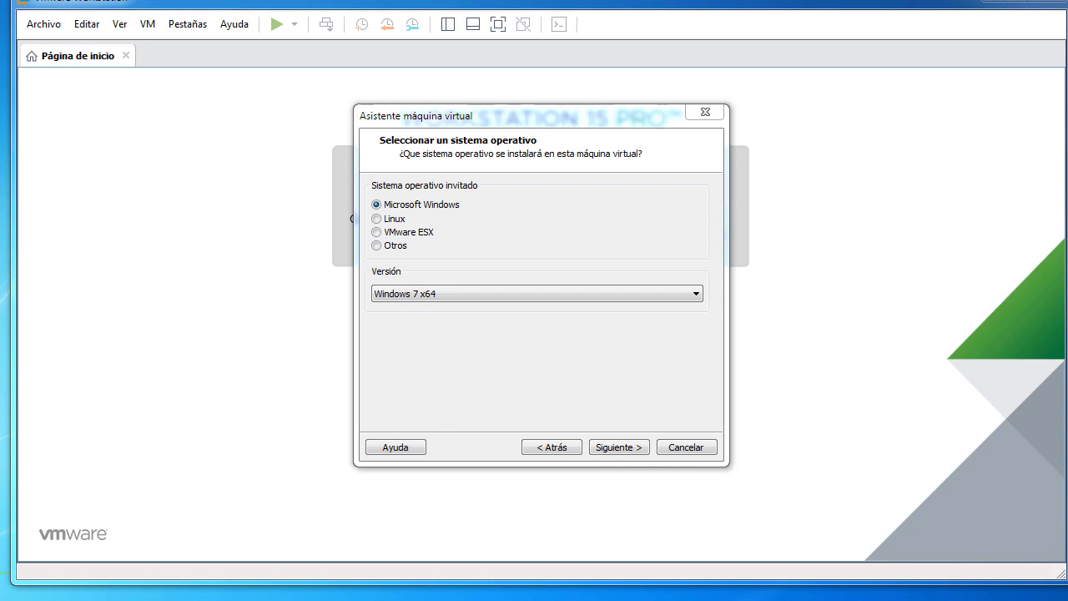
click(623, 446)
click(622, 446)
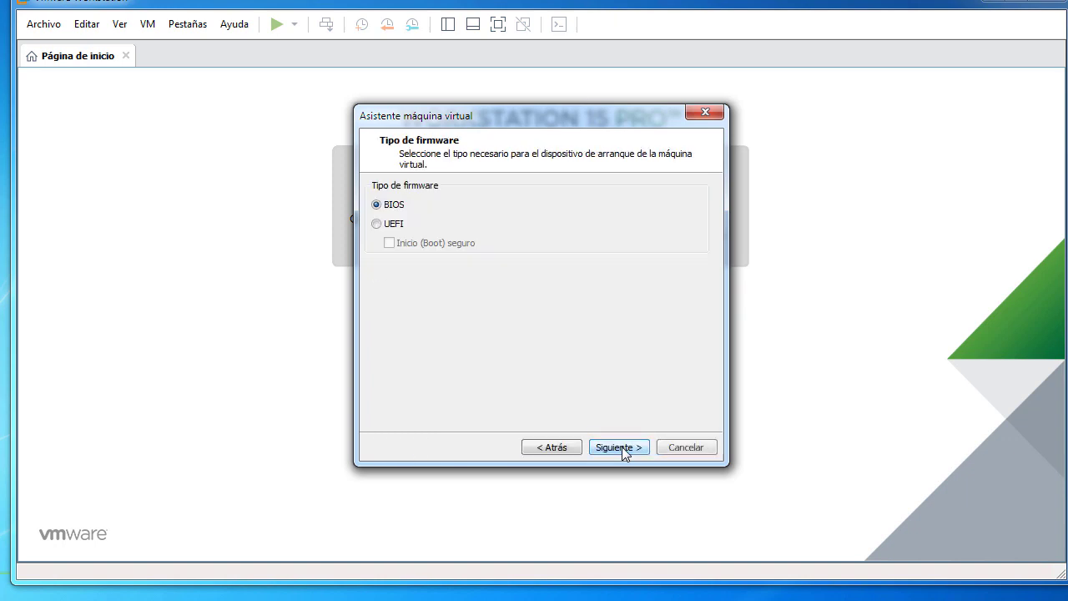
click(622, 447)
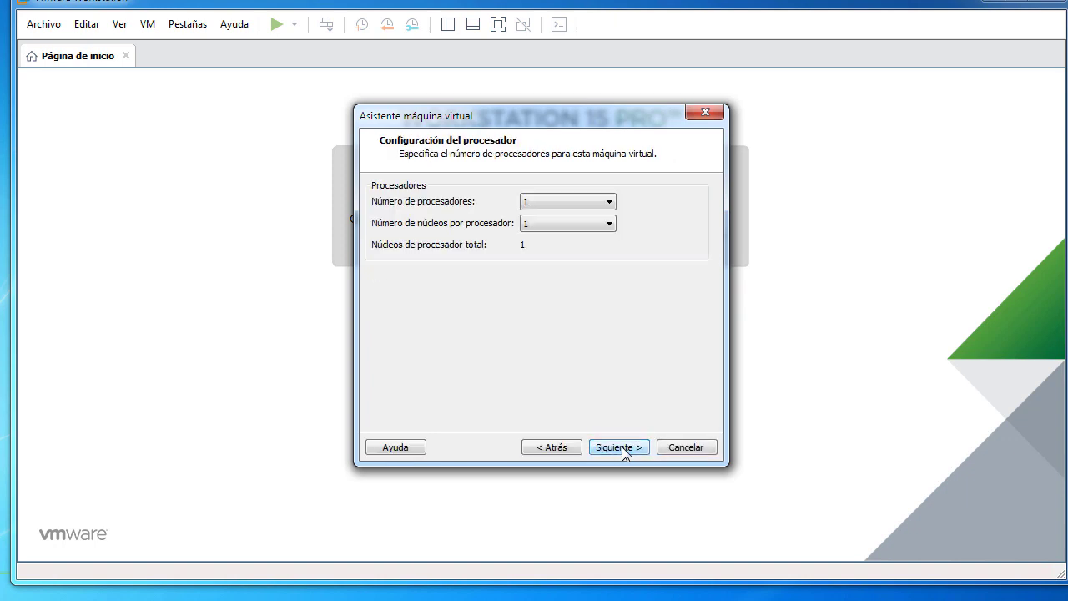
- Keep one single-core processor, 2048 MB of memory, NAT networking, the LSI Logic SAS controller and the recommended disk type
click(622, 446)
click(622, 446)
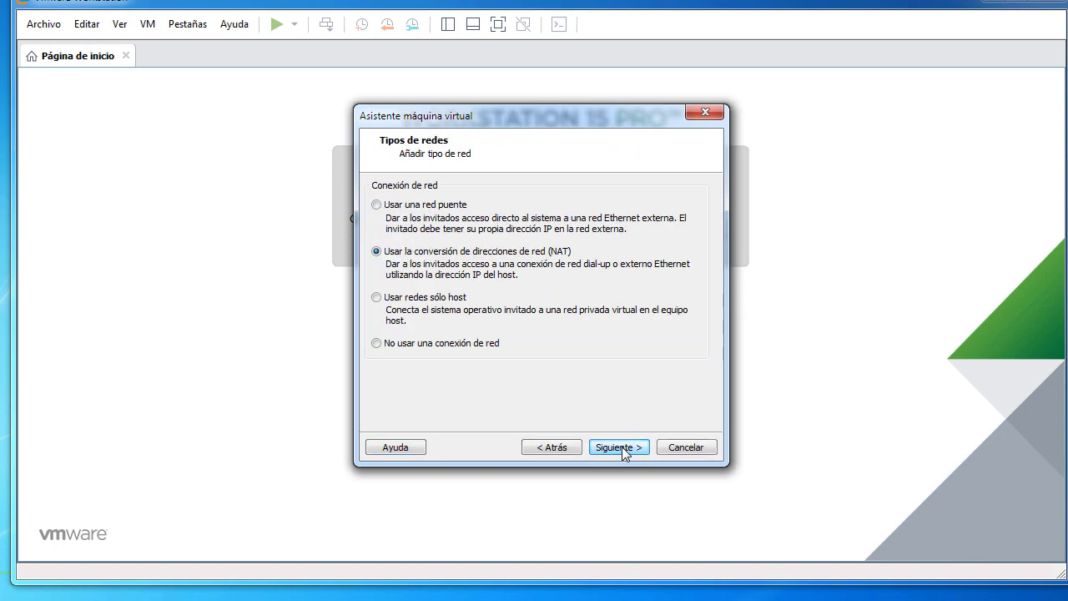
click(621, 447)
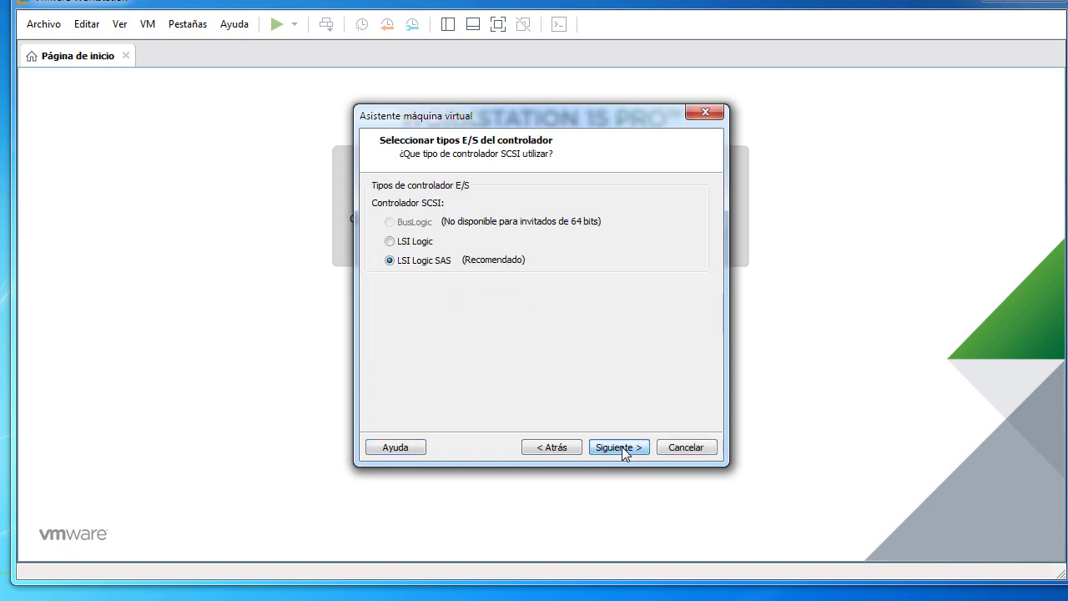
click(622, 446)
click(622, 446)
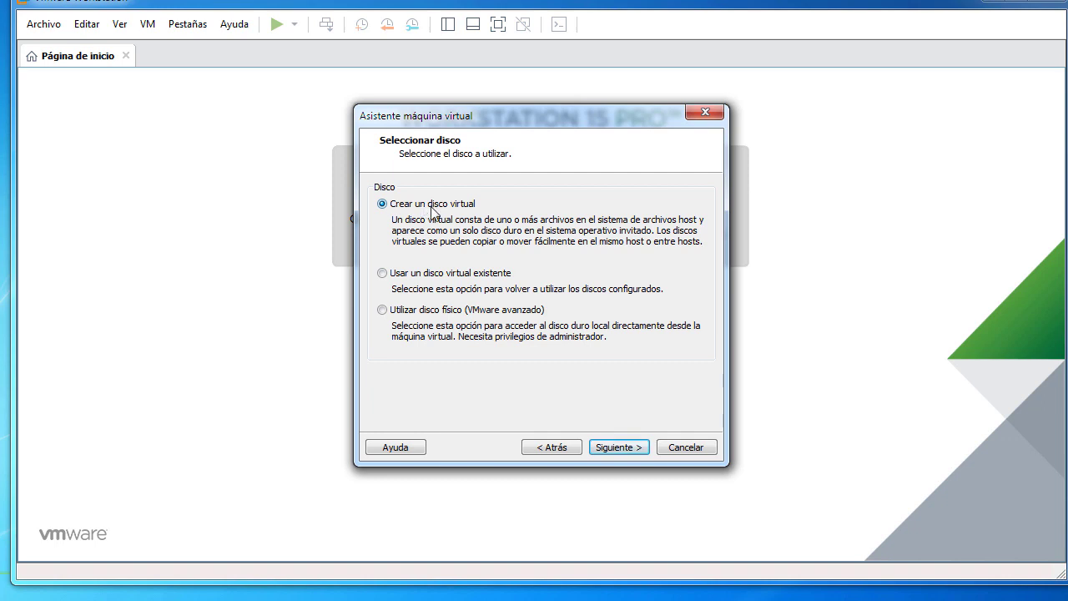
- Create a new 60 GB virtual disk stored as a single file, toggling full space allocation and accepting the proposed disk file name
click(618, 453)
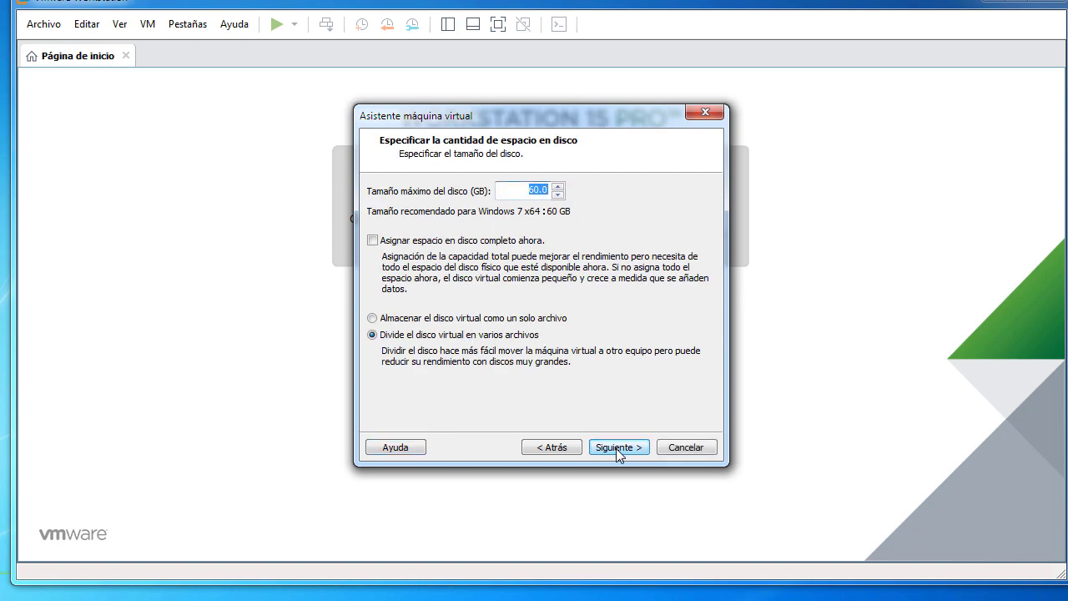
click(375, 242)
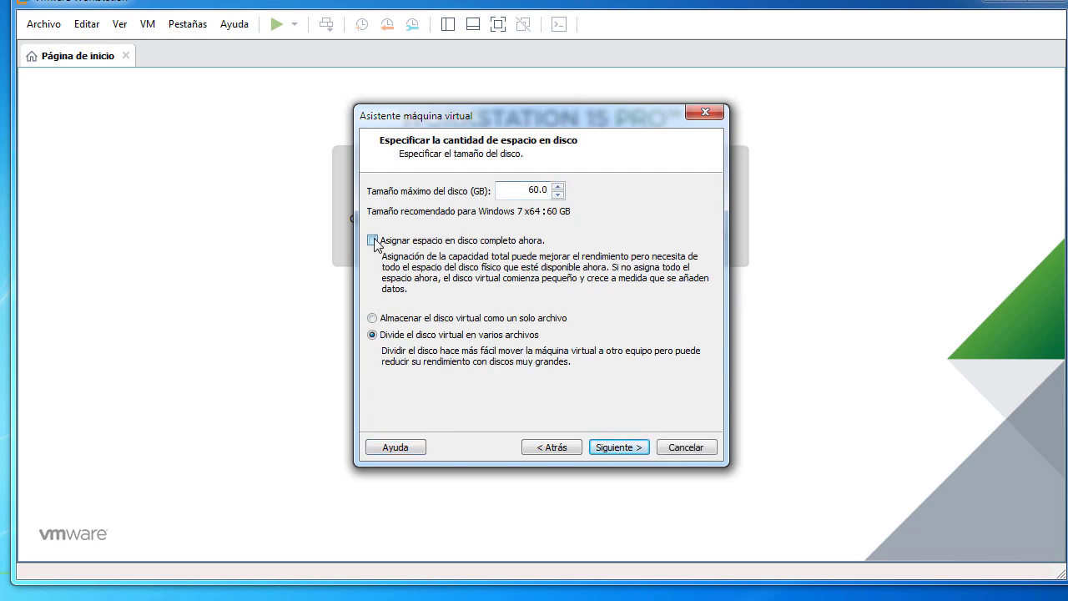
click(375, 241)
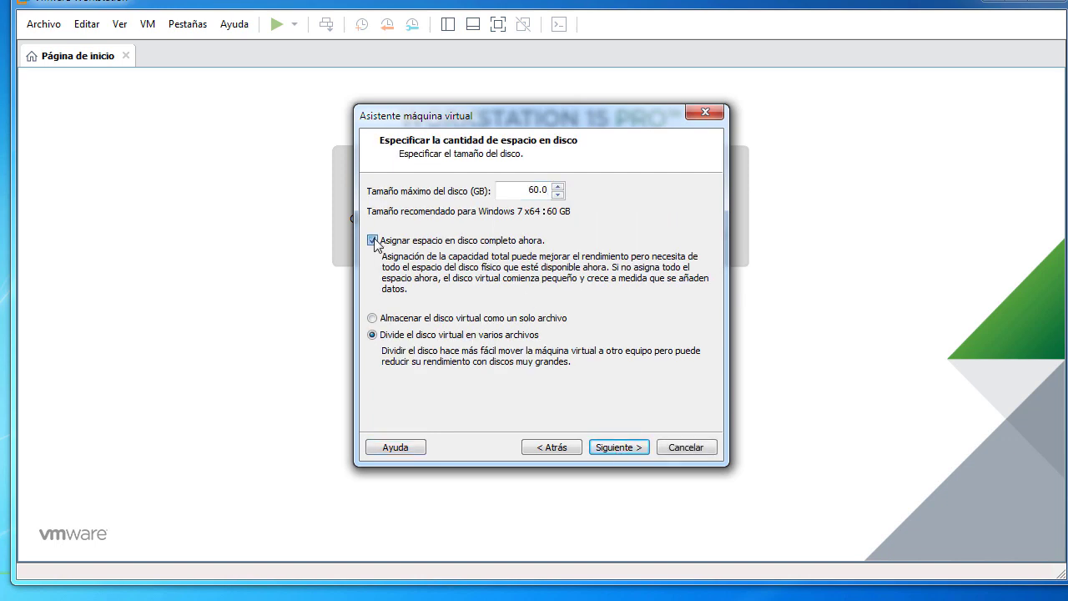
click(372, 319)
click(614, 449)
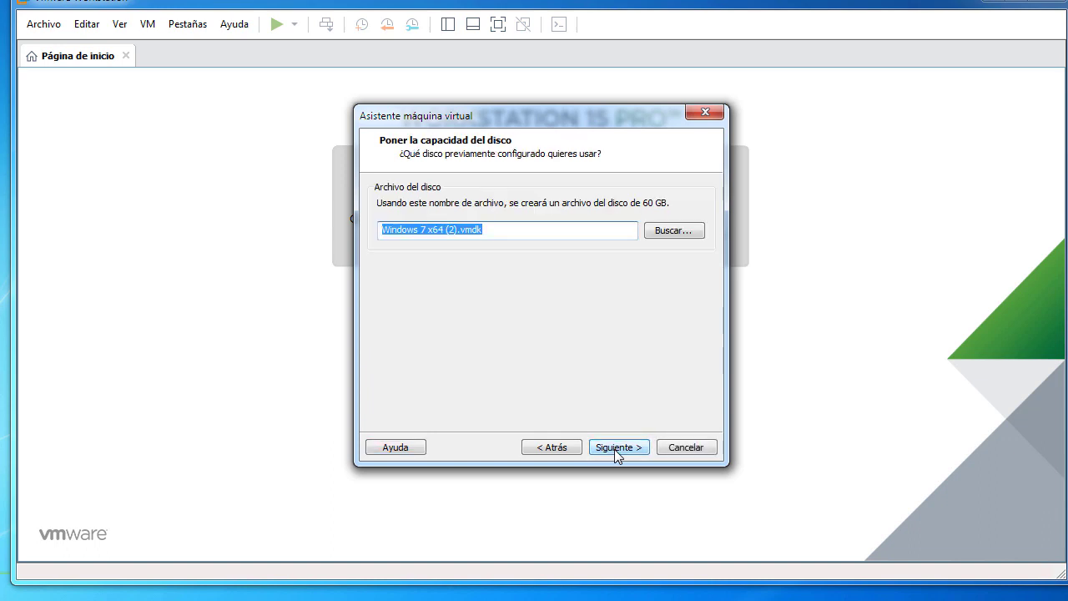
click(614, 449)
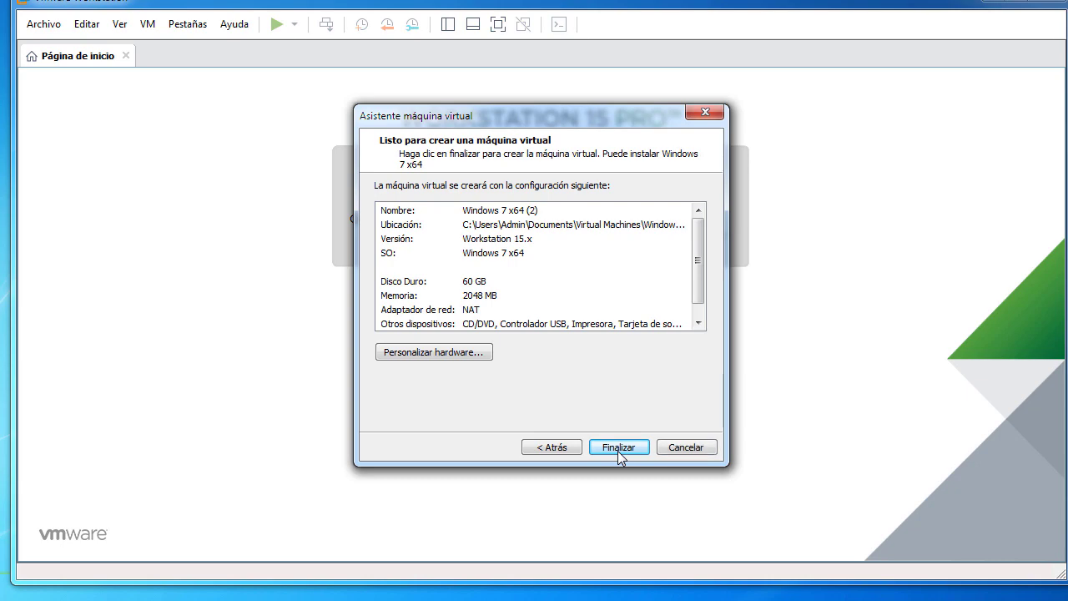
- View the hardware customization options of the Windows 7 x64 machine and cancel the wizard
click(453, 350)
click(761, 550)
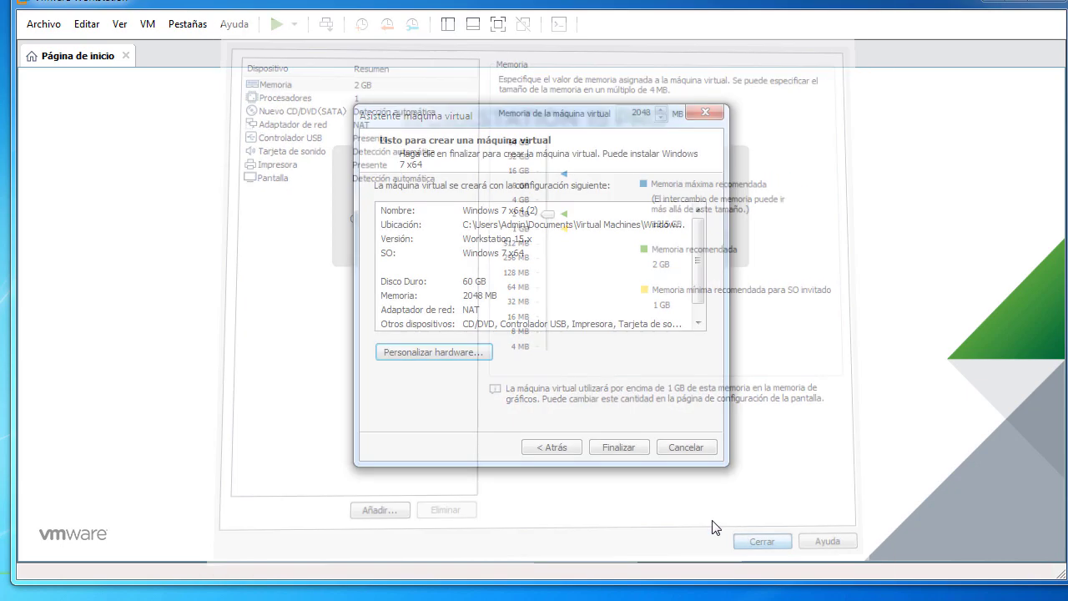
click(702, 453)
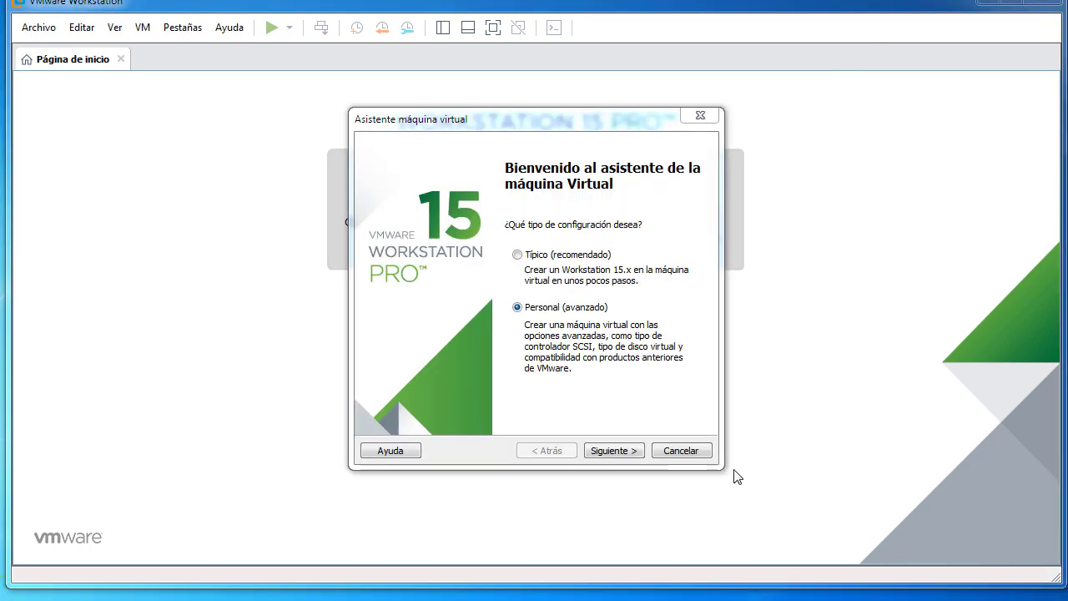
- Begin an advanced machine compatible with Workstation 15.x, with Windows XP Professional as the guest system and the proposed name
click(616, 451)
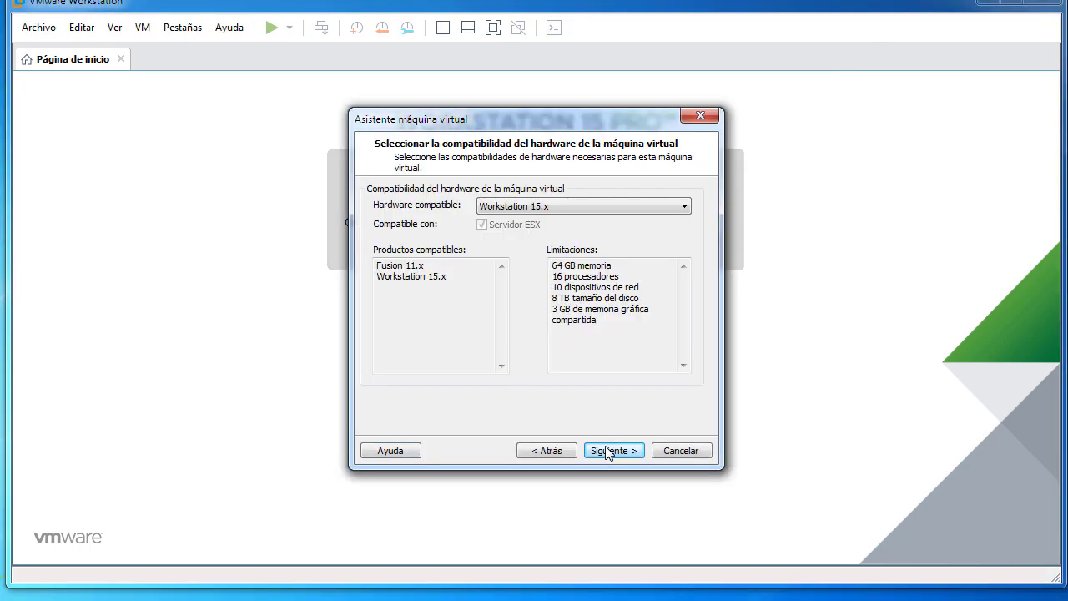
click(607, 451)
click(606, 452)
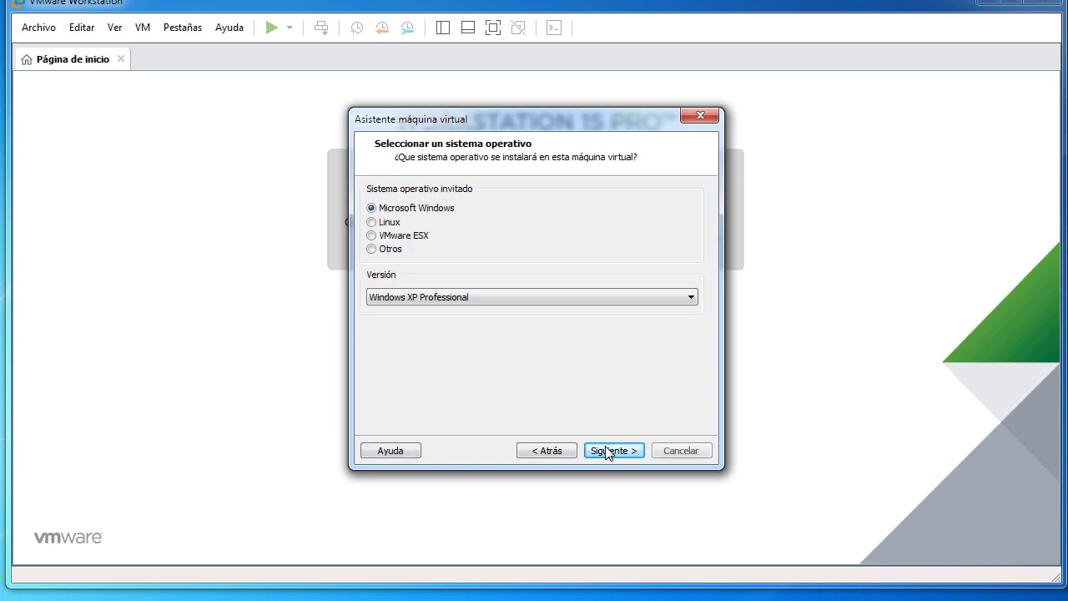
click(606, 451)
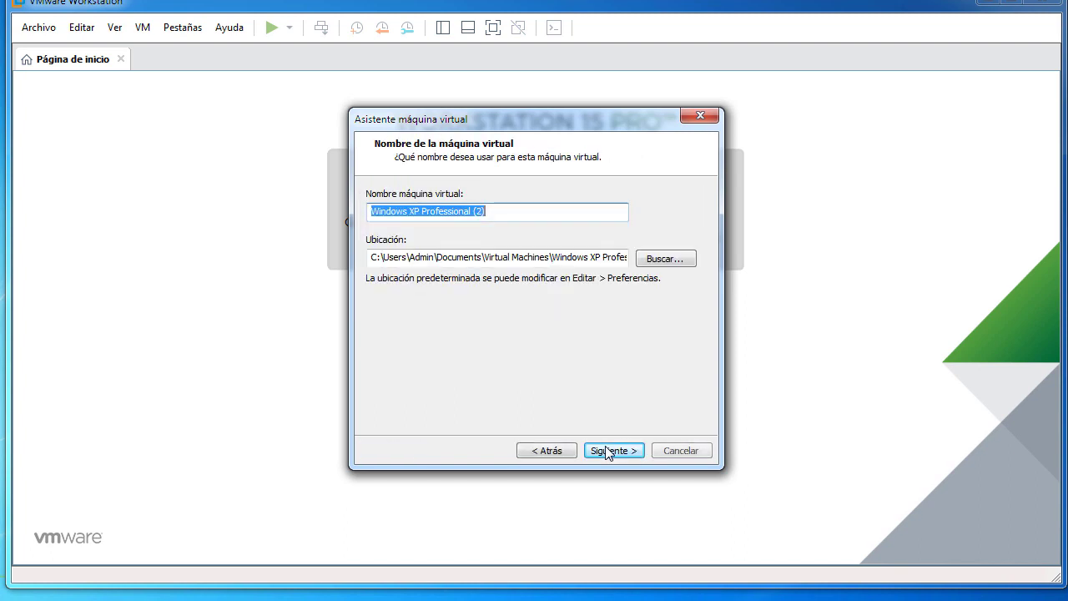
click(607, 451)
- Keep the default processor settings, 512 MB of memory, NAT networking, the recommended BusLogic controller and the default disk type
click(614, 451)
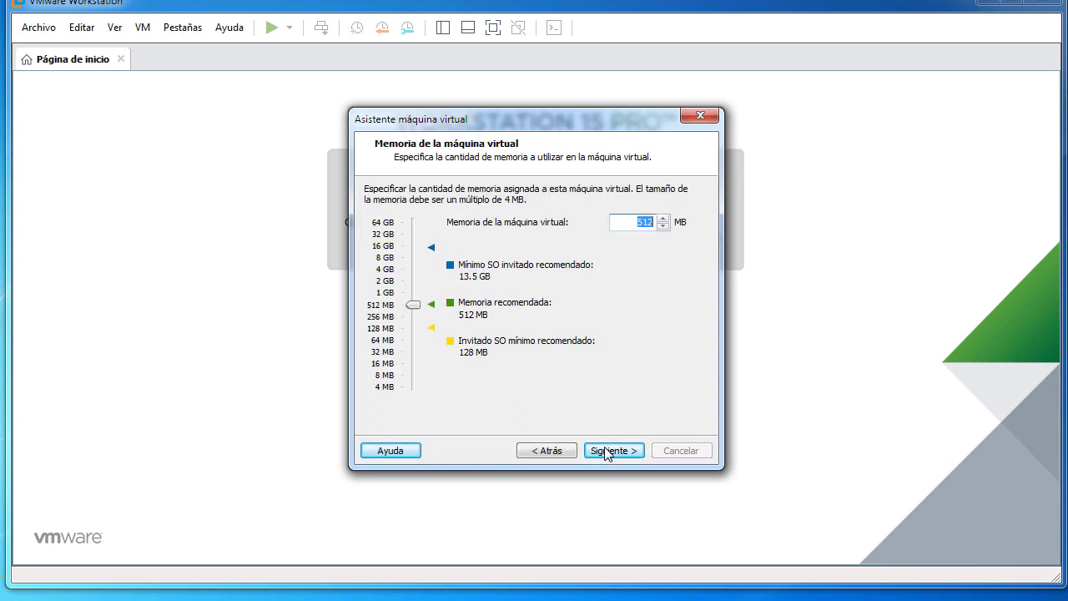
click(614, 450)
click(607, 451)
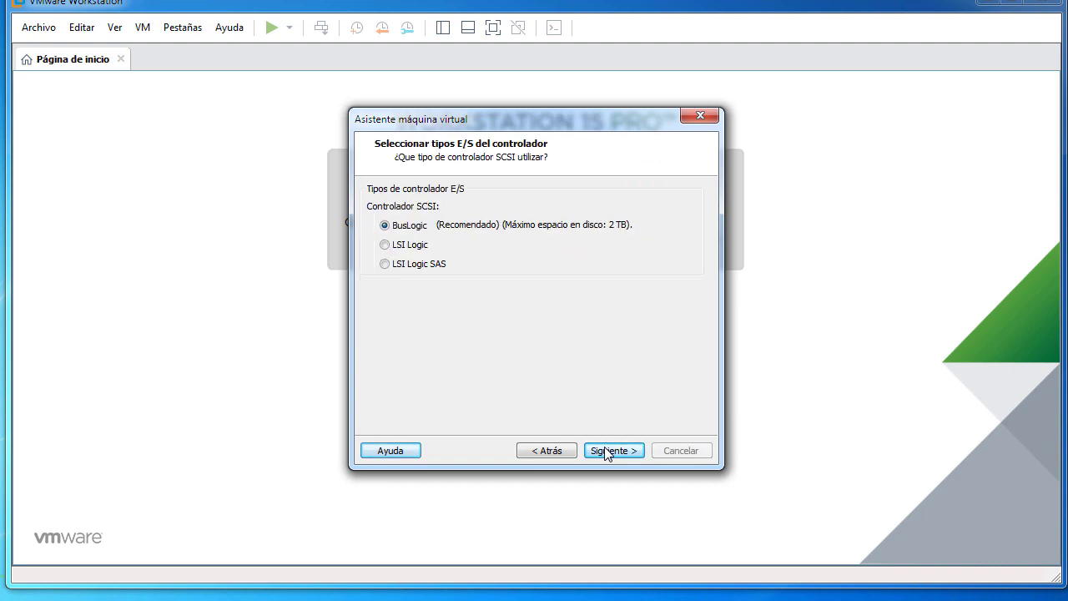
click(607, 452)
click(607, 452)
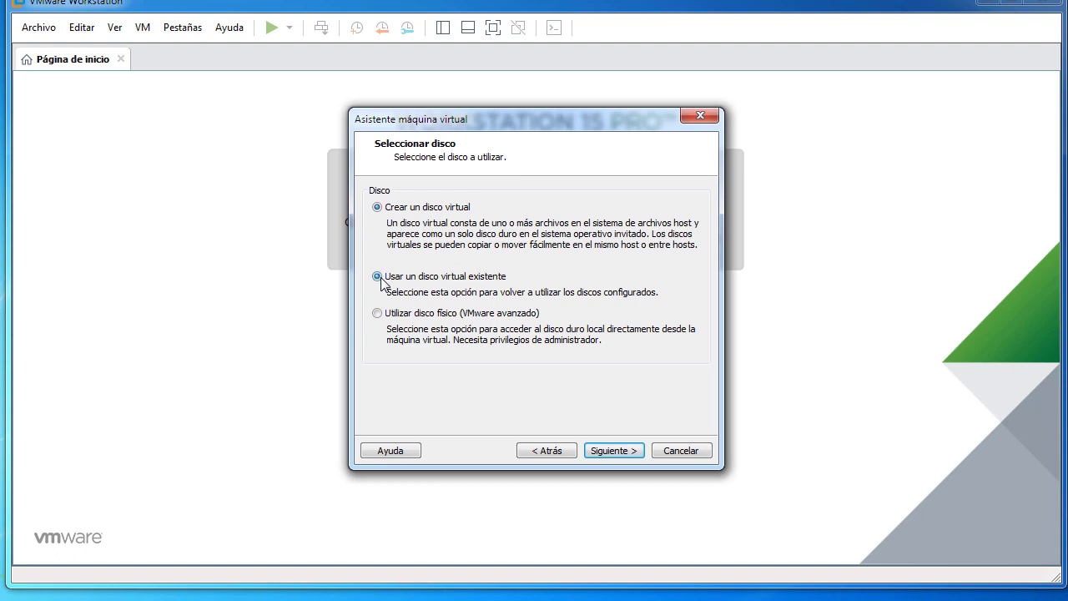
- Use the existing virtual disk XP Virtual-disk1.vmdk from the XP Virtual folder in VirtualBox VMs
click(380, 278)
click(614, 451)
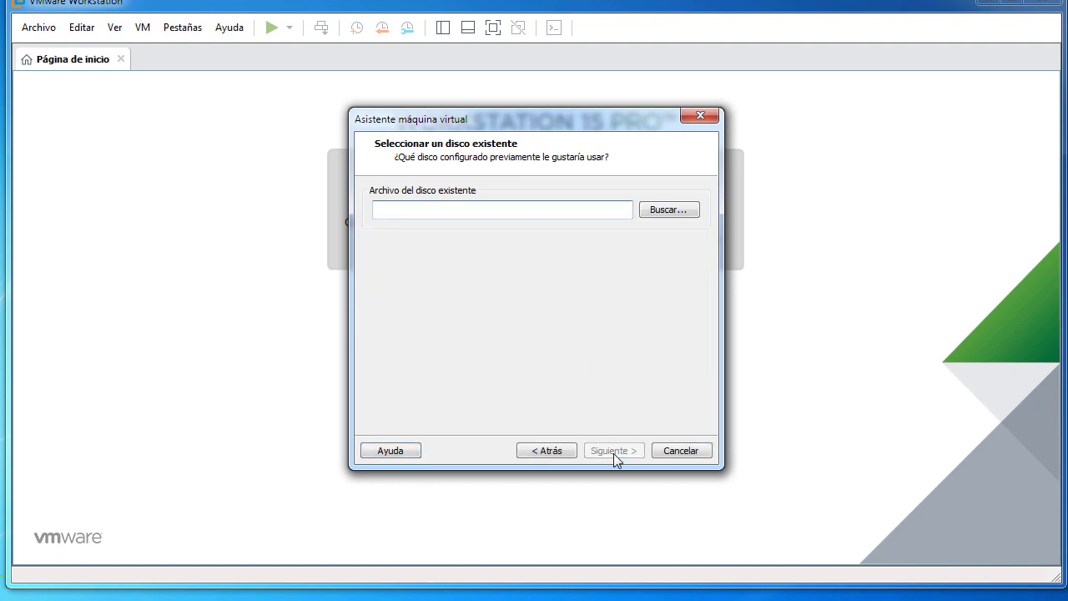
click(669, 210)
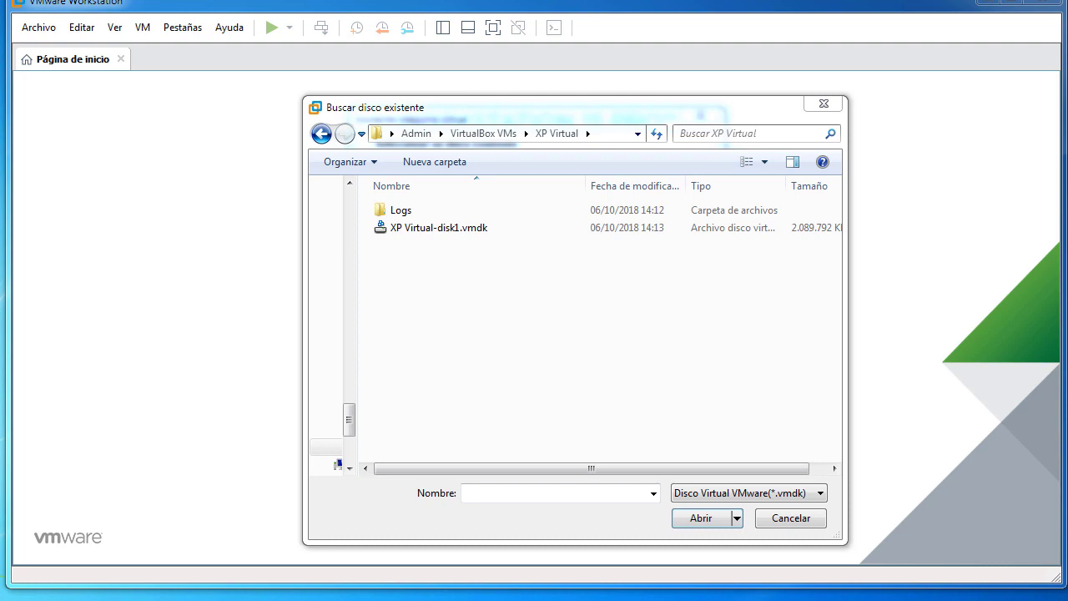
click(820, 494)
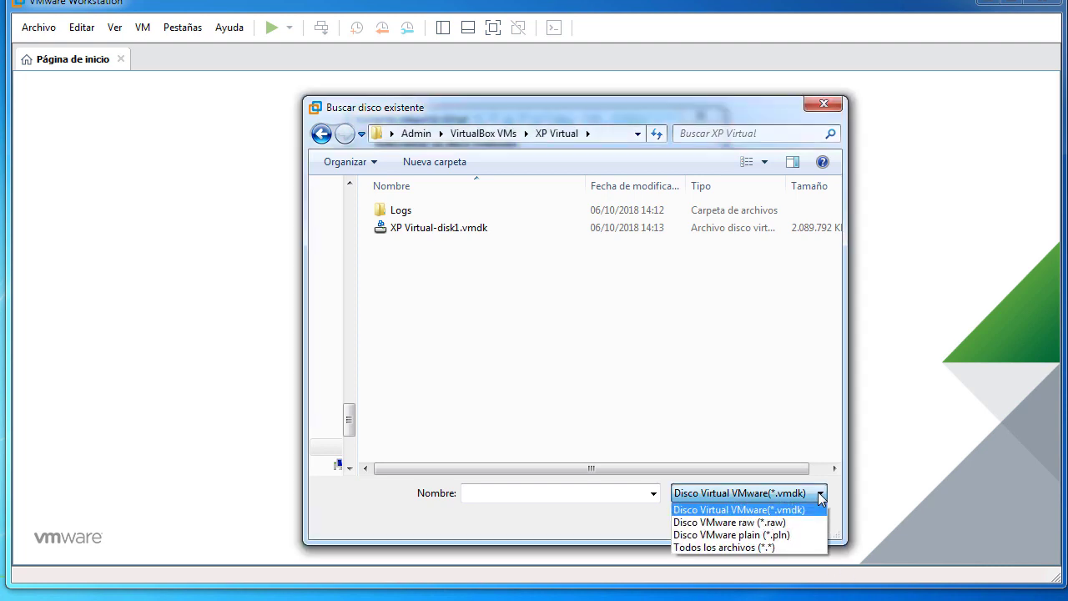
click(776, 510)
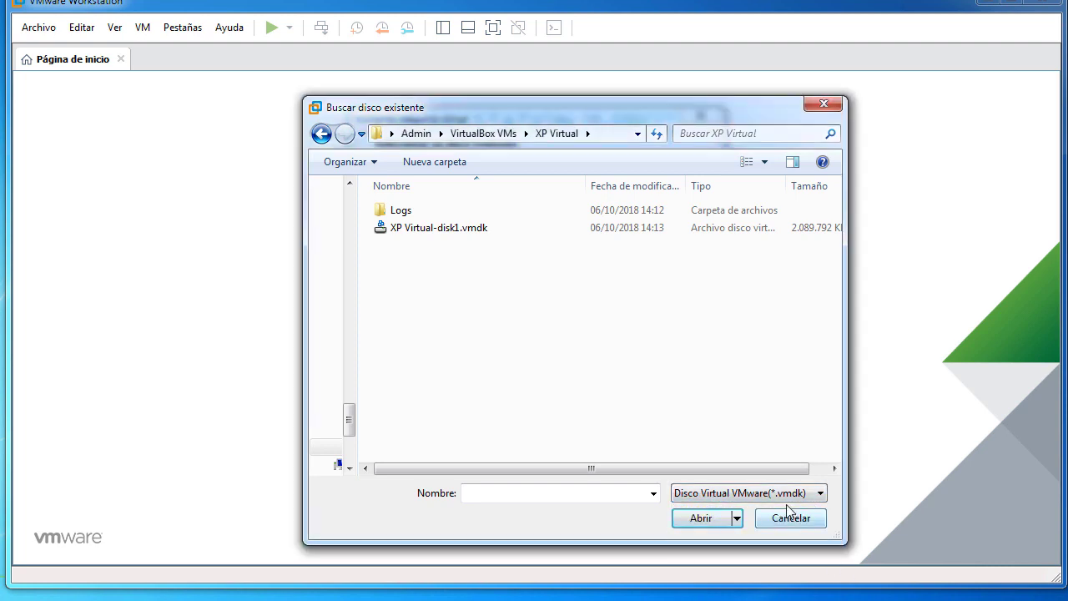
double_click(430, 230)
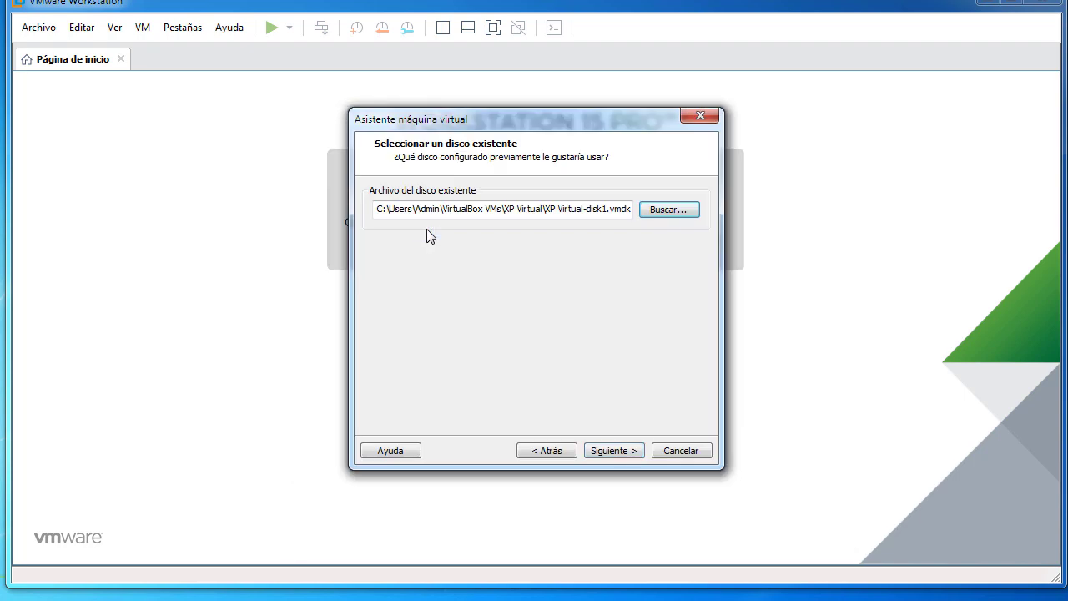
- Keep the disk's existing format and finish creating the Windows XP Professional machine
click(613, 452)
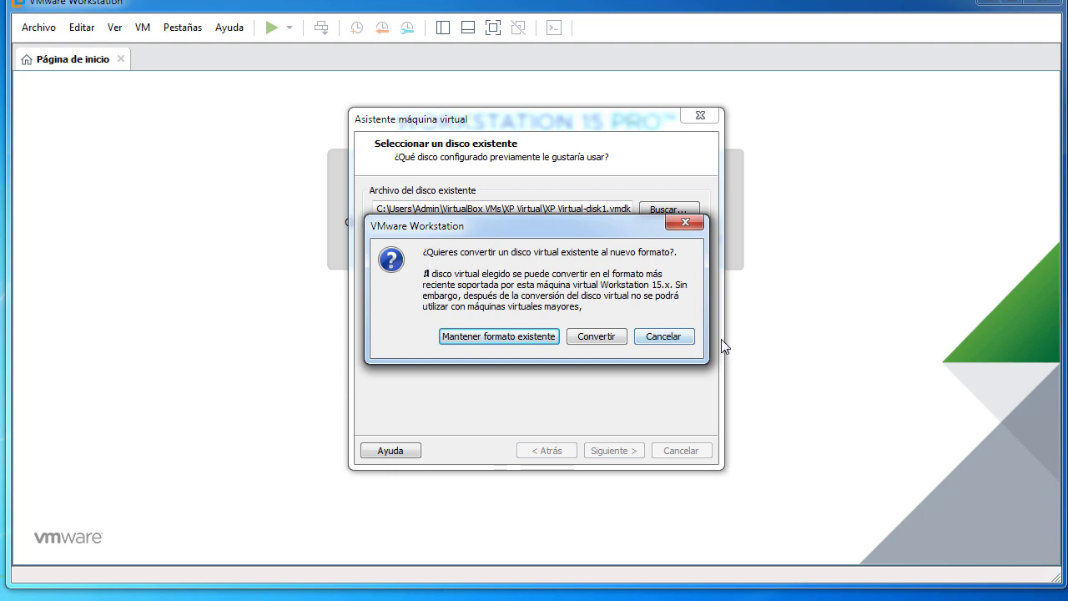
click(535, 337)
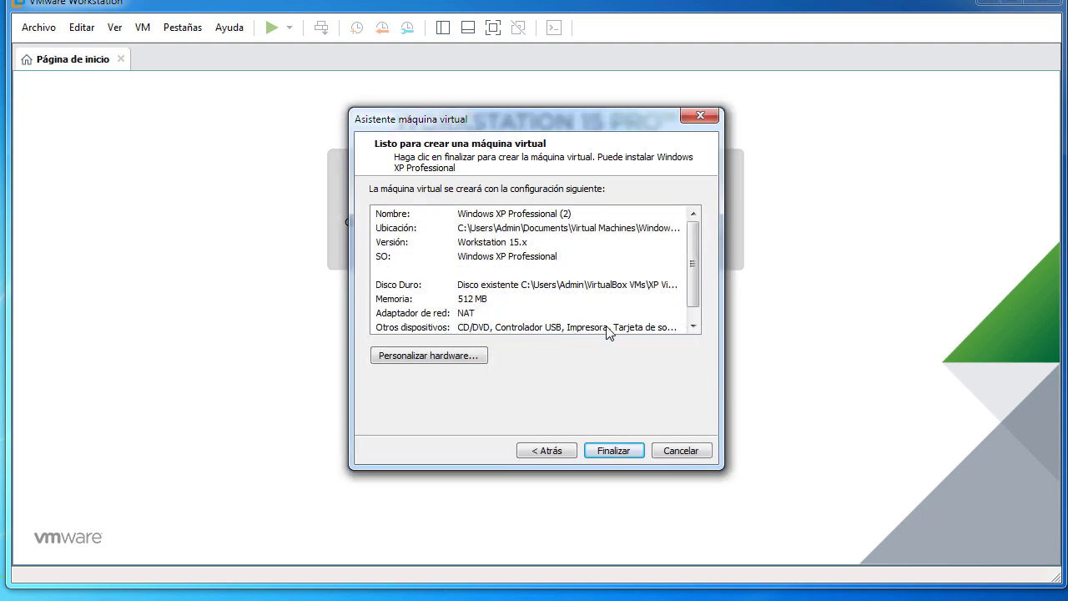
click(611, 452)
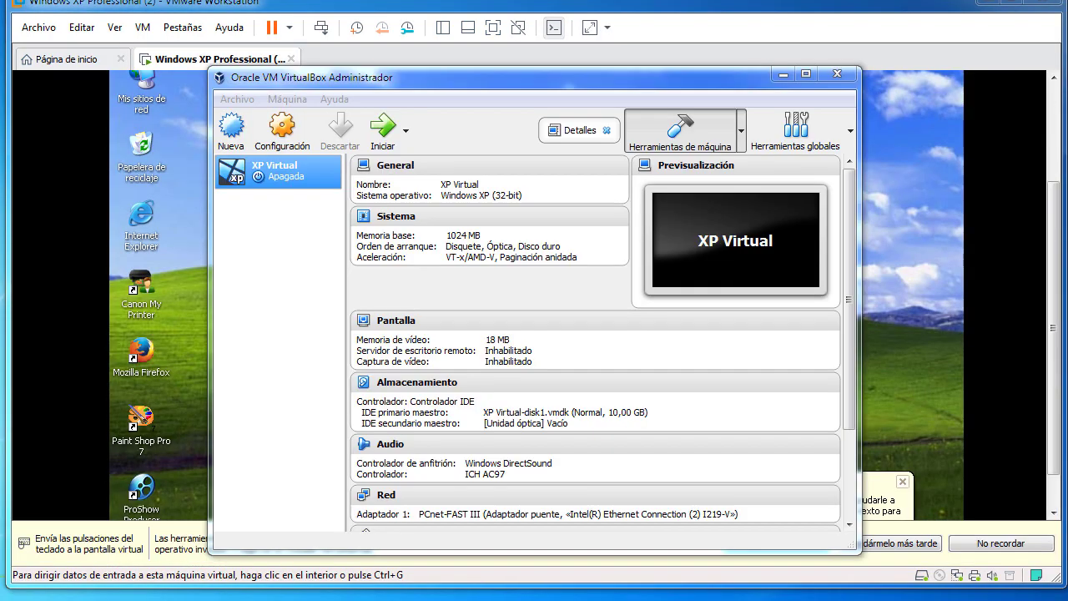
- Start a new virtual machine in Oracle VM VirtualBox named XP 32, with Windows XP (32-bit) as its version
click(233, 140)
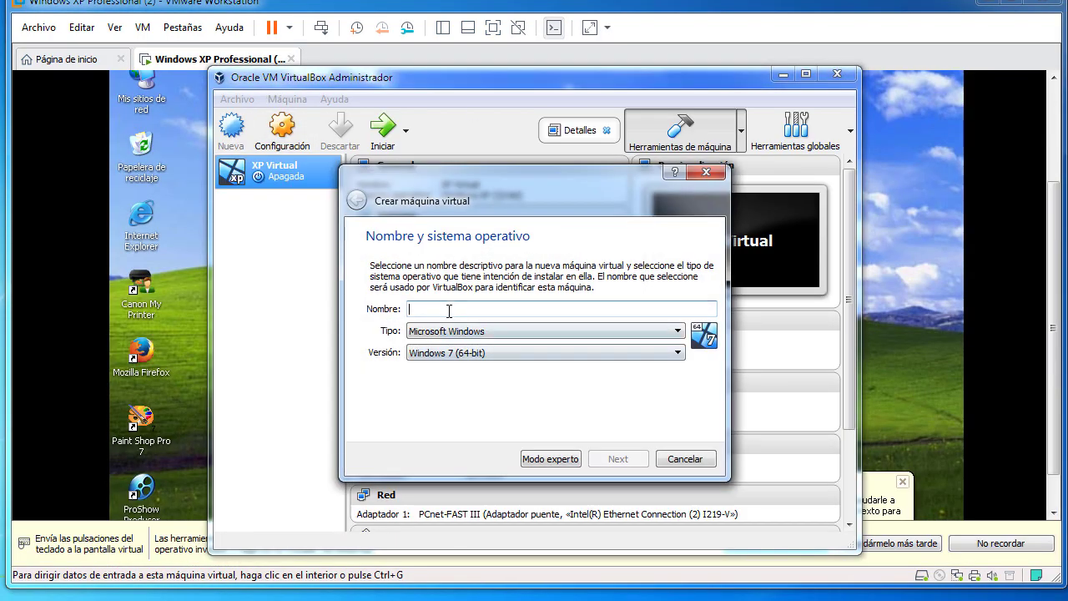
text(XP)
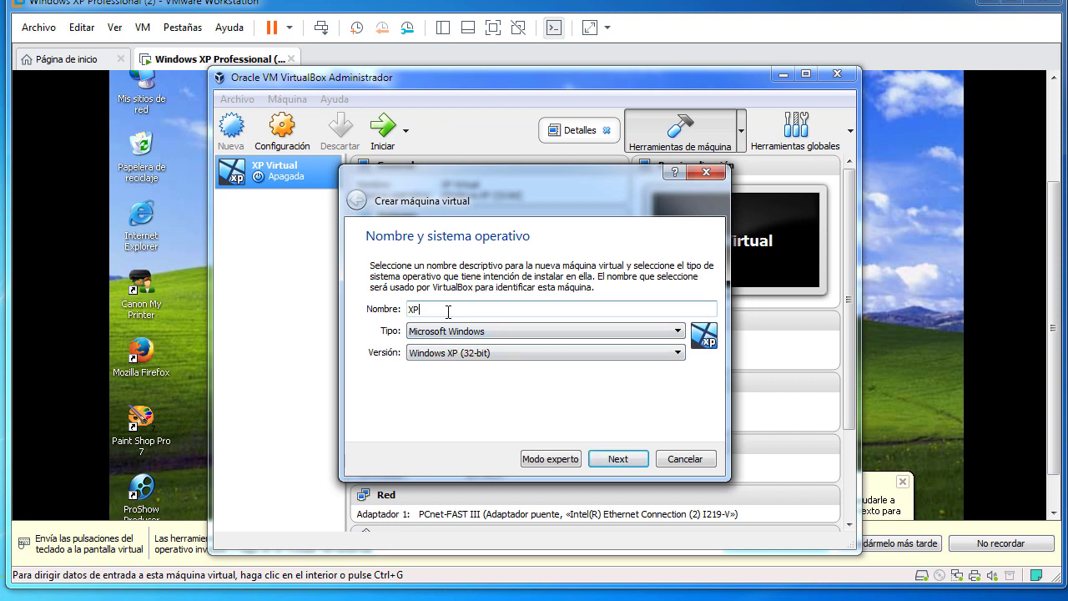
text( 32)
click(626, 464)
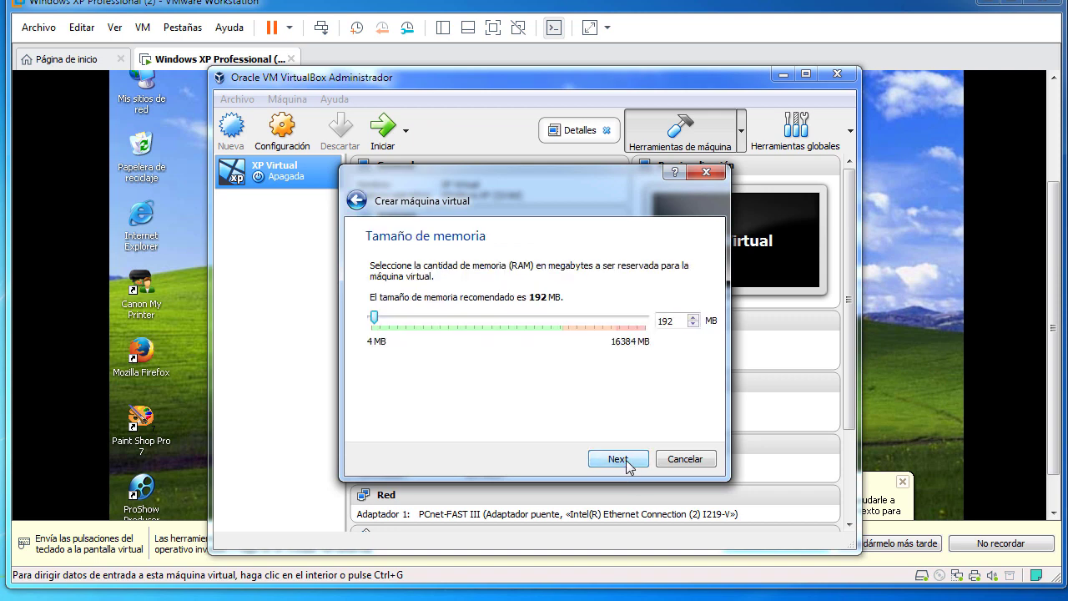
- Accept 192 MB of memory and create a new virtual hard disk of the VMDK (Virtual Machine Disk) type
click(626, 462)
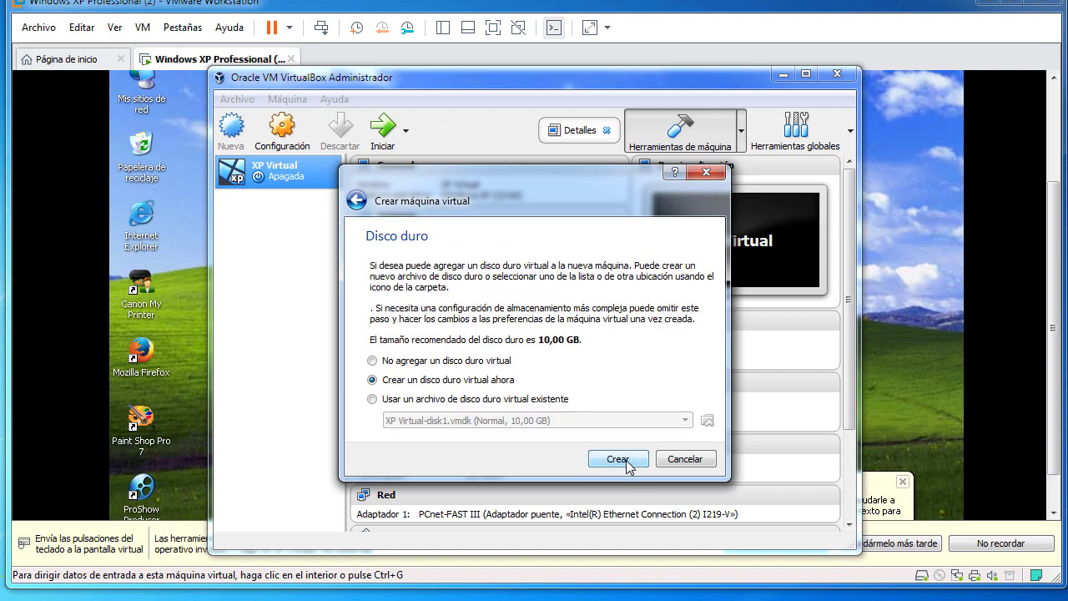
click(622, 460)
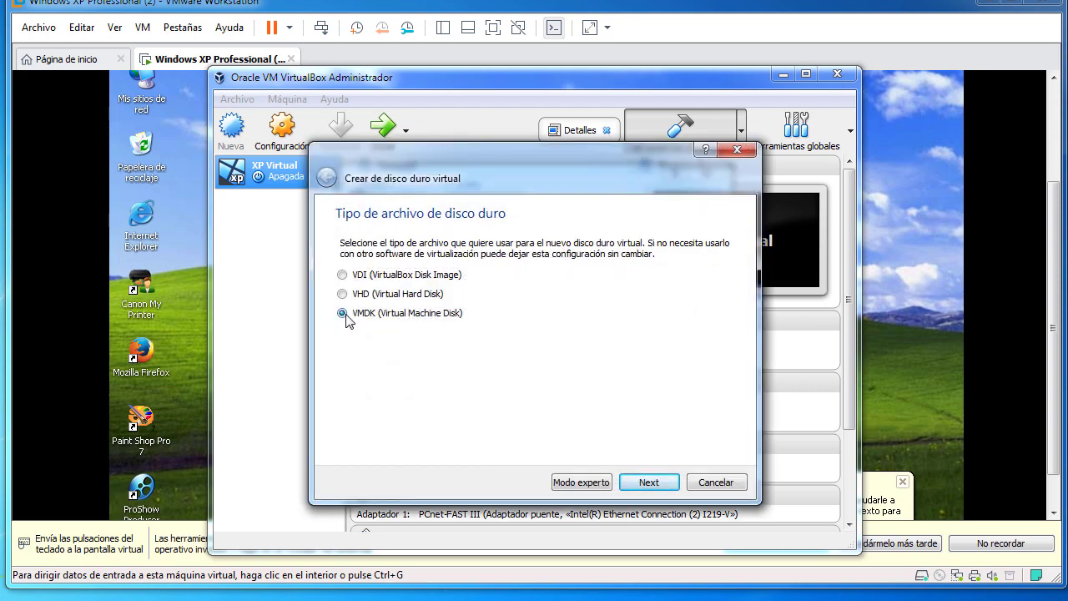
click(665, 483)
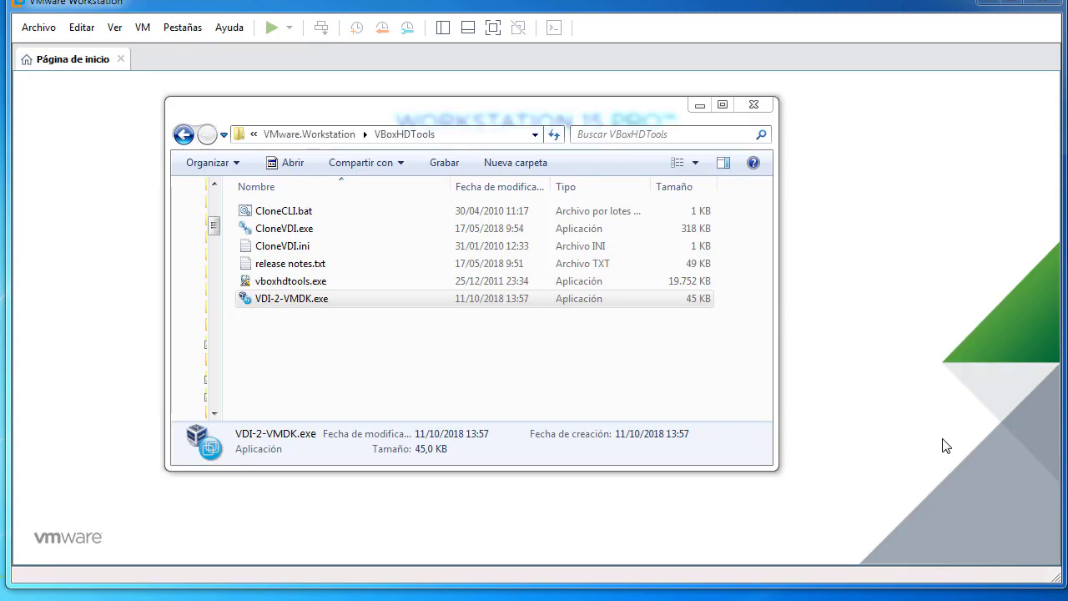
- Launch the VDI-2-VMDK.exe converter from the VBoxHDTools folder and accept its backup recommendation
double_click(309, 299)
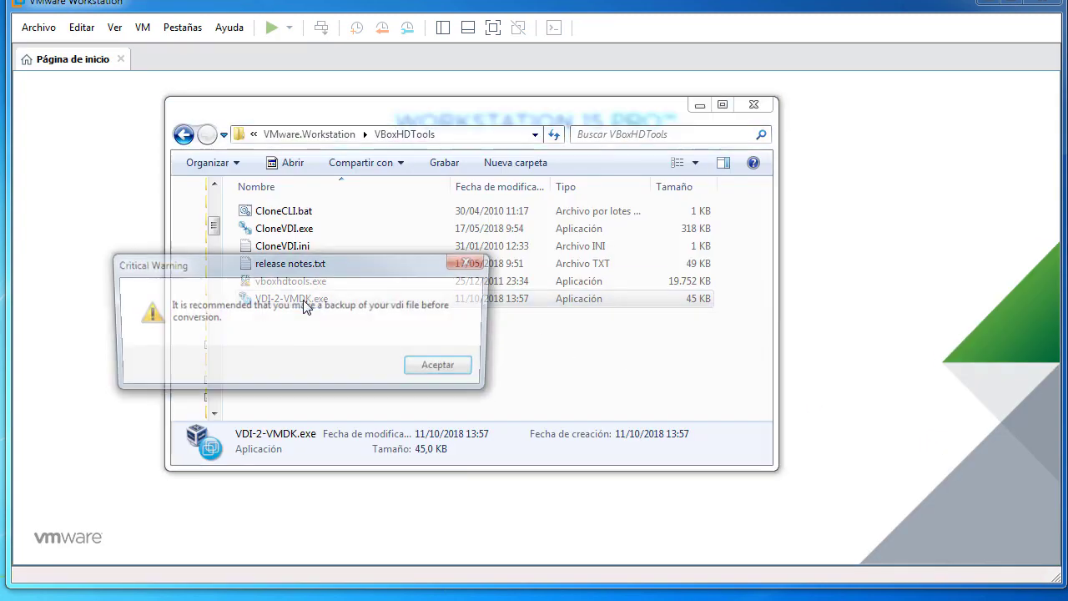
click(445, 368)
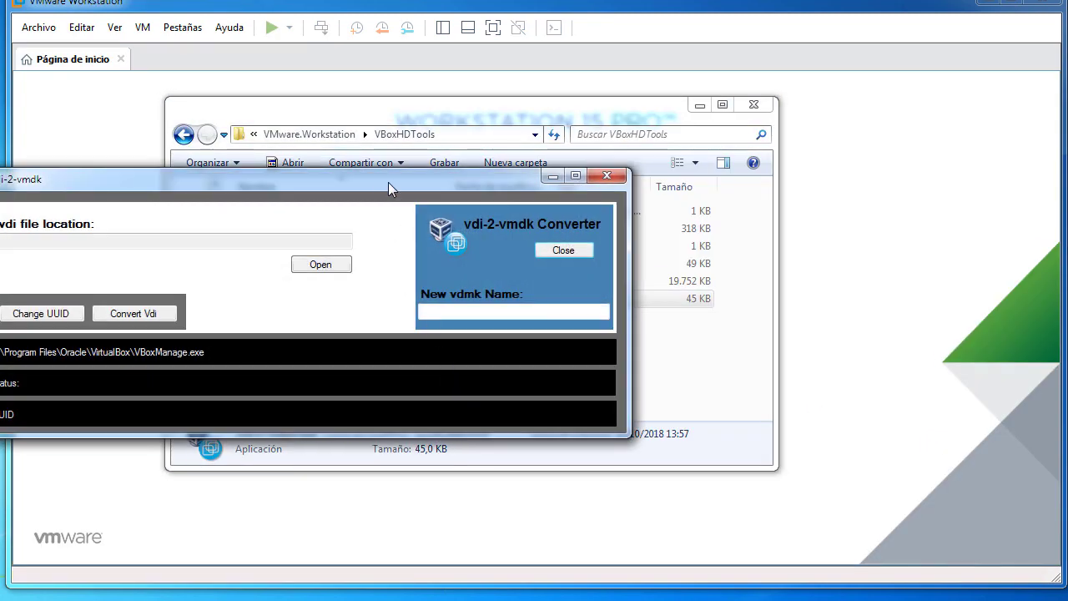
- Load Windows3.vdi from the VDI folder as the converter's source disk and acknowledge the renaming suggestion
drag(388, 182, 510, 184)
click(457, 265)
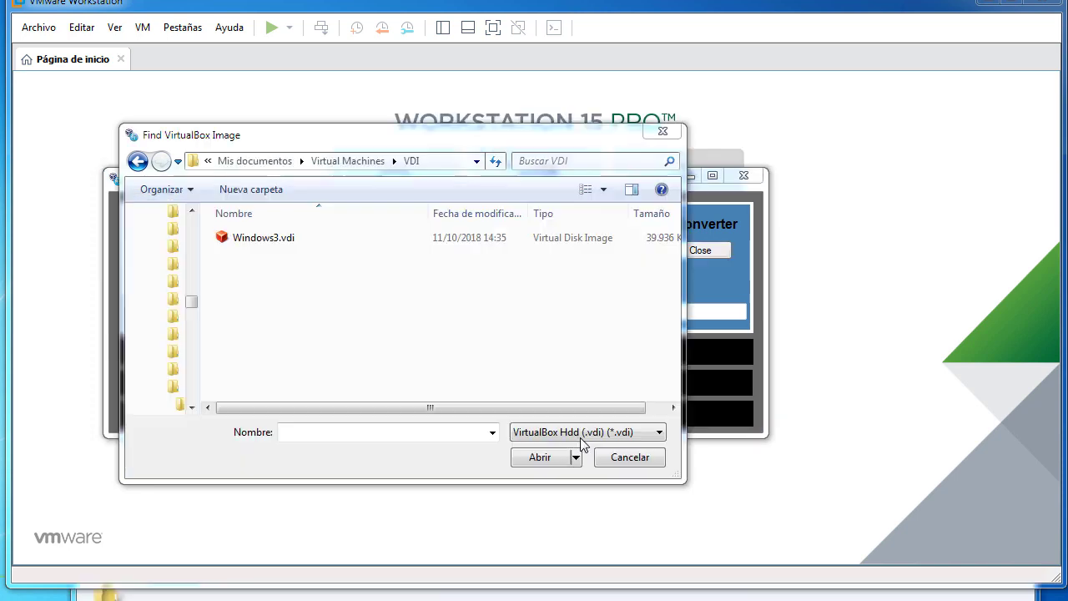
click(253, 241)
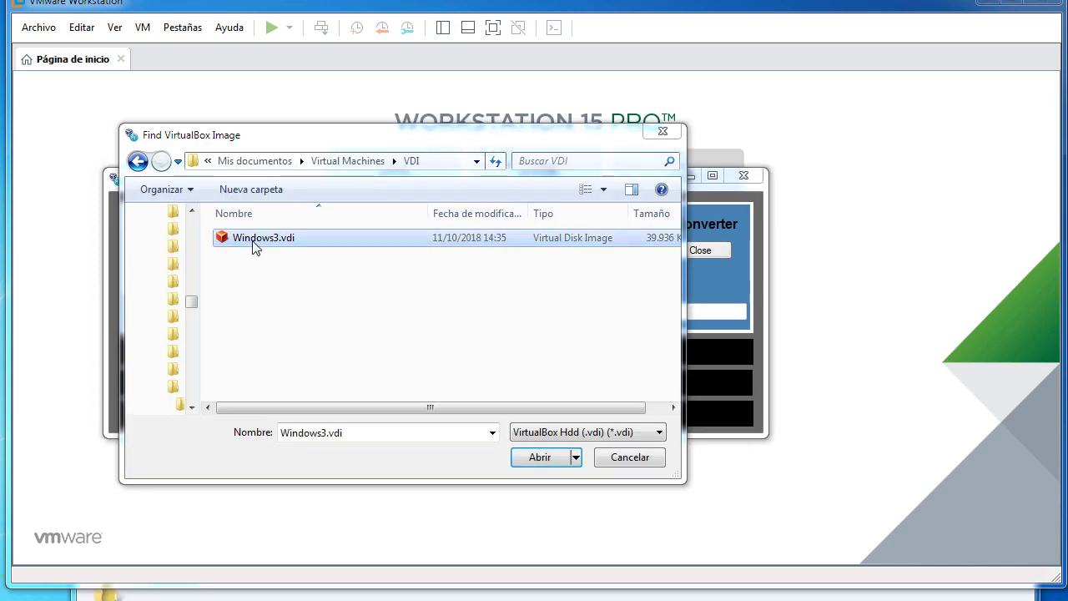
click(549, 459)
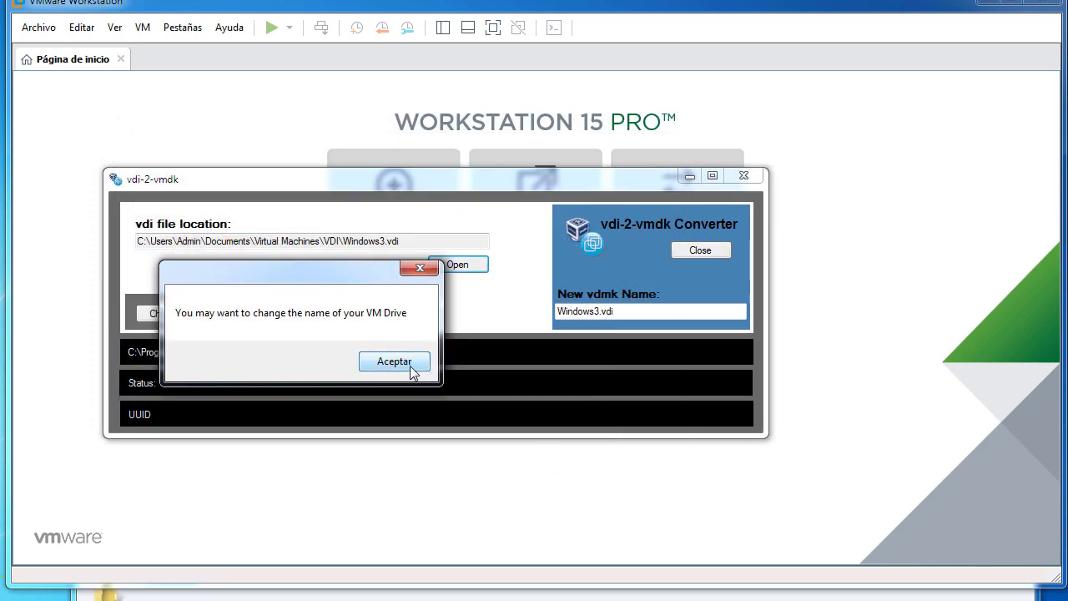
click(394, 361)
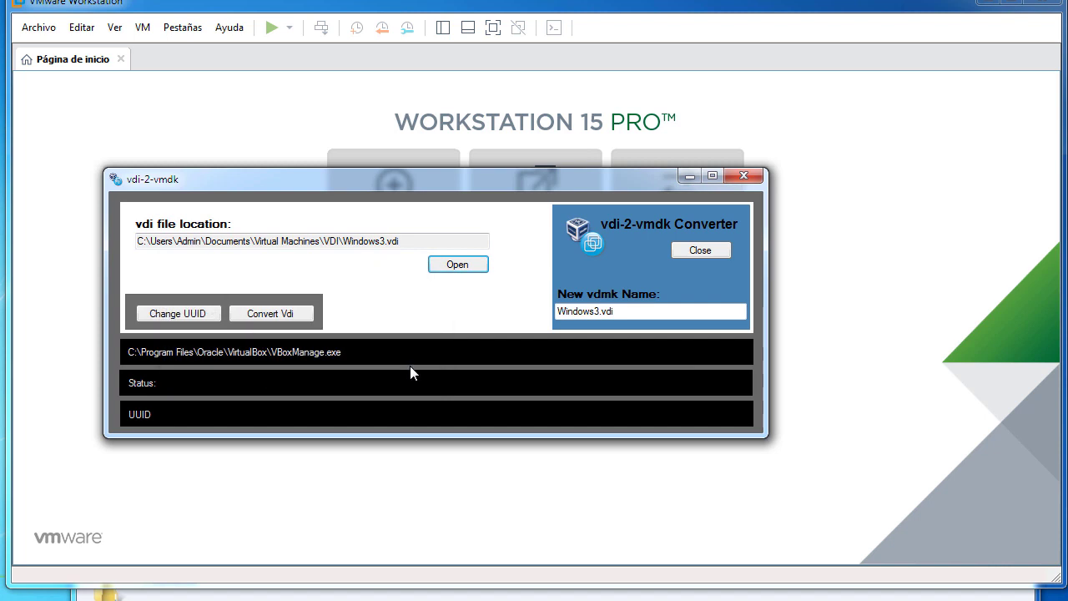
- Convert Windows3.vdi to VMDK format, accepting the VBoxManage clone command, and close the converter
click(258, 313)
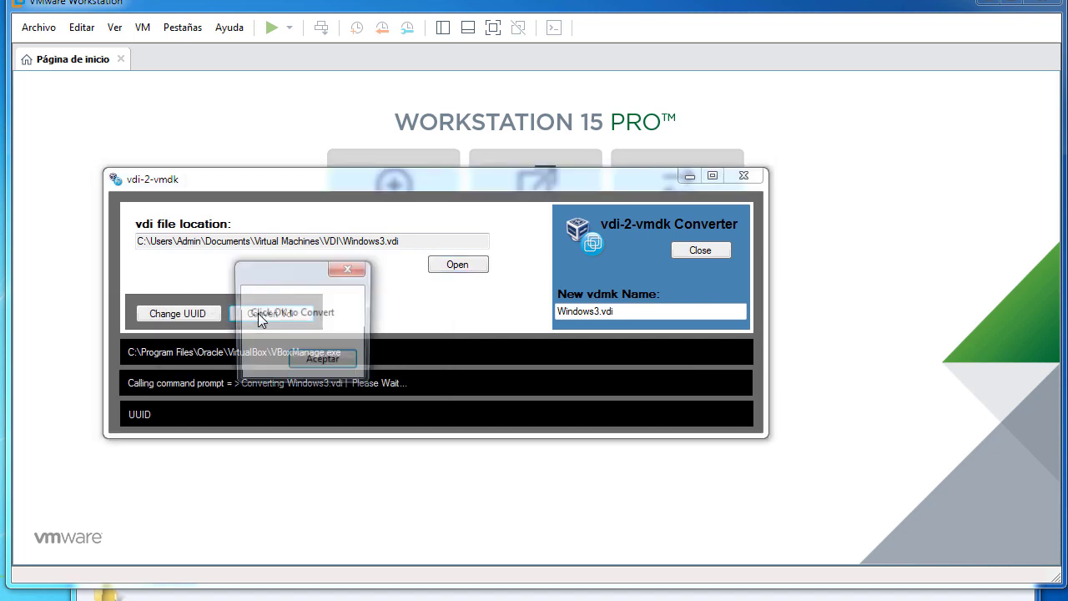
click(318, 363)
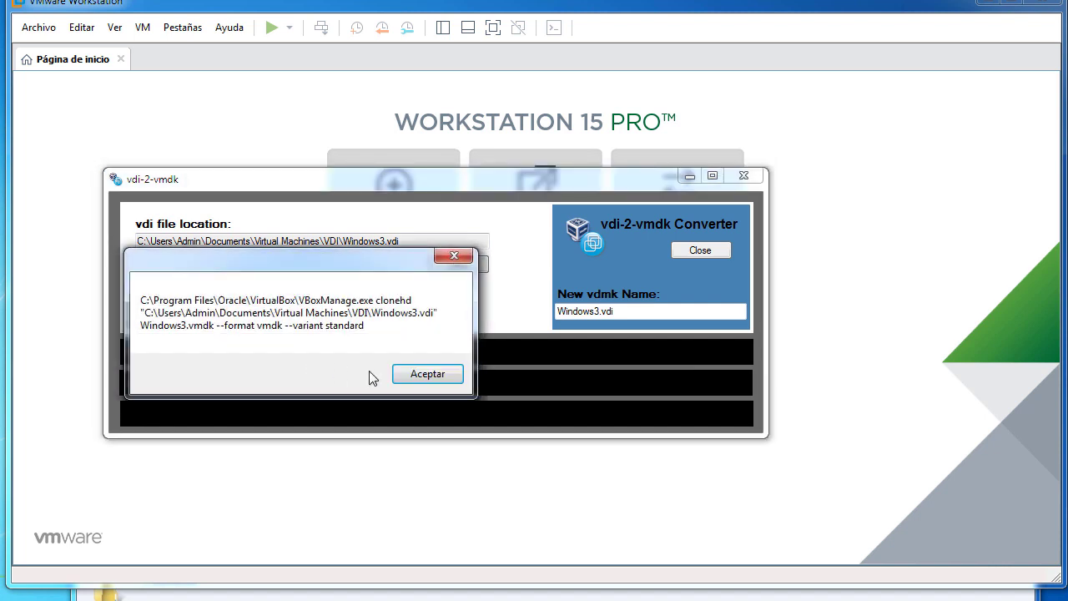
click(426, 373)
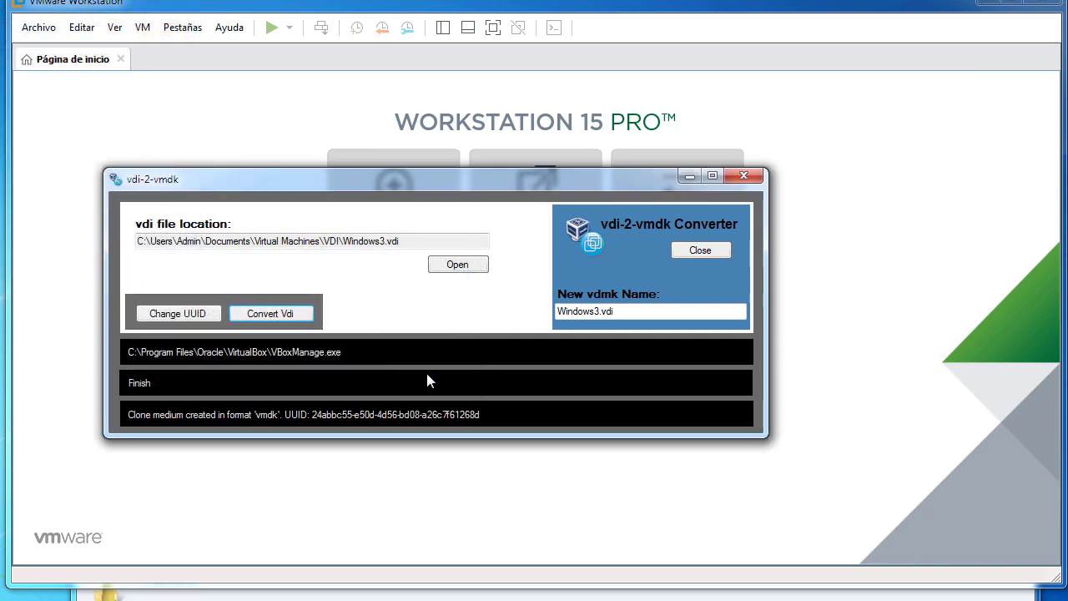
click(744, 178)
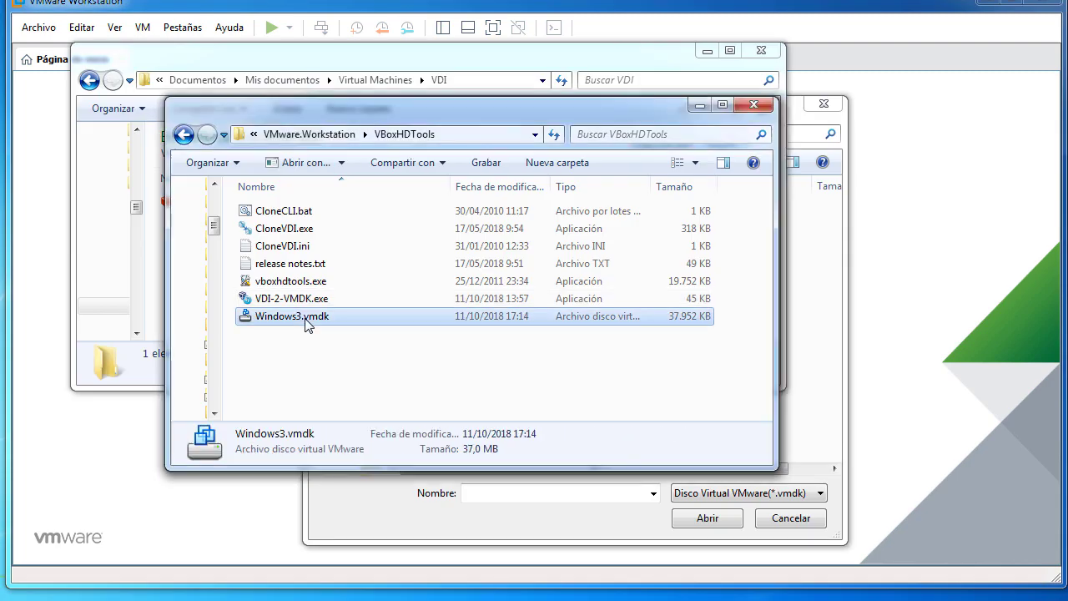
- Move the converted Windows3.vmdk from the VBoxHDTools folder to the Virtual Machines\VDI folder
right_click(304, 315)
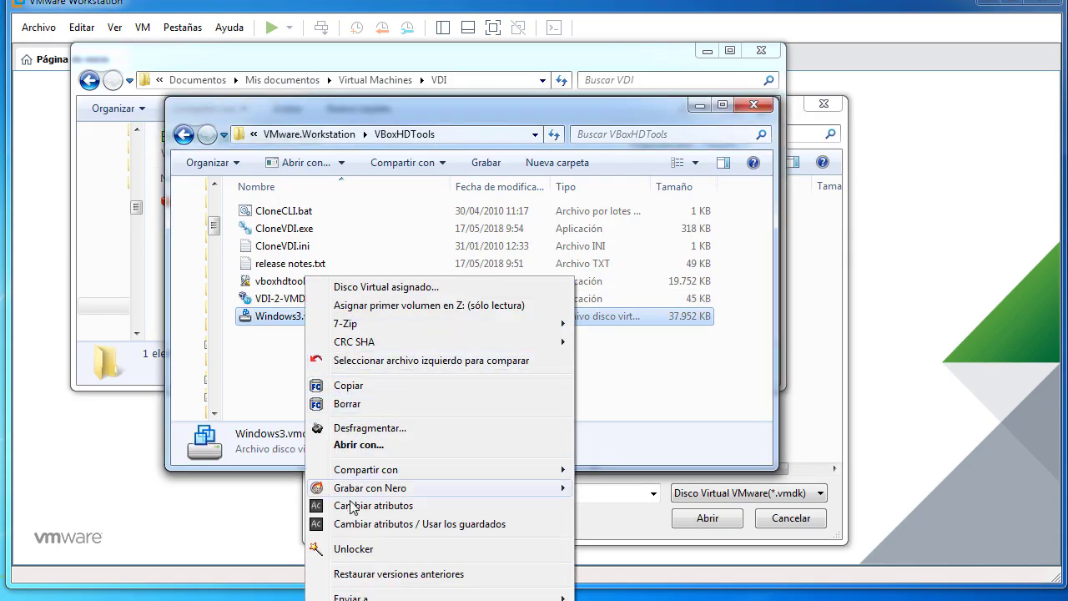
click(401, 600)
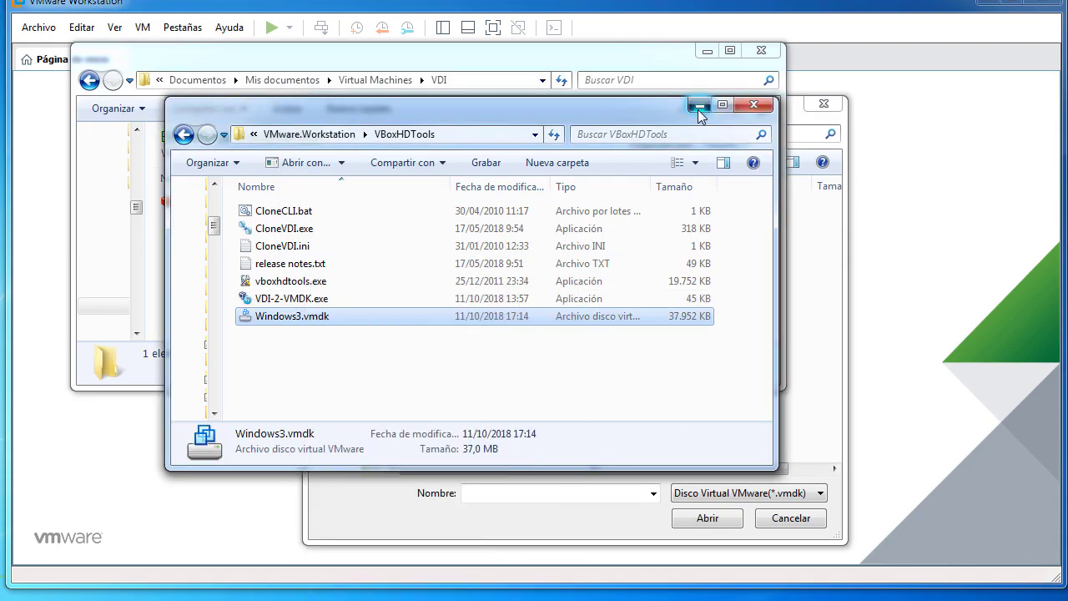
click(699, 105)
right_click(303, 265)
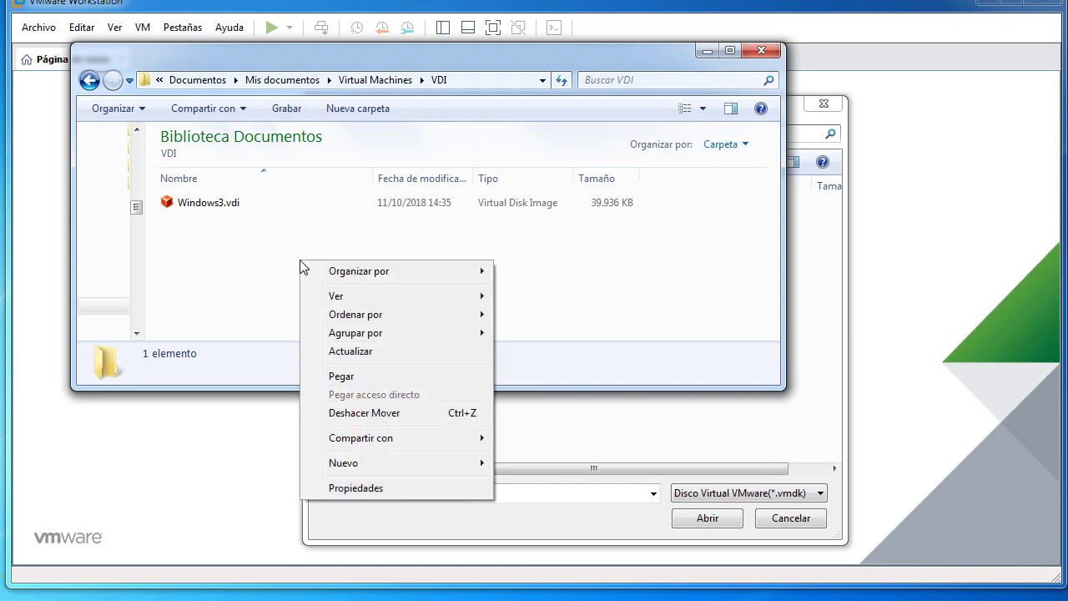
click(341, 376)
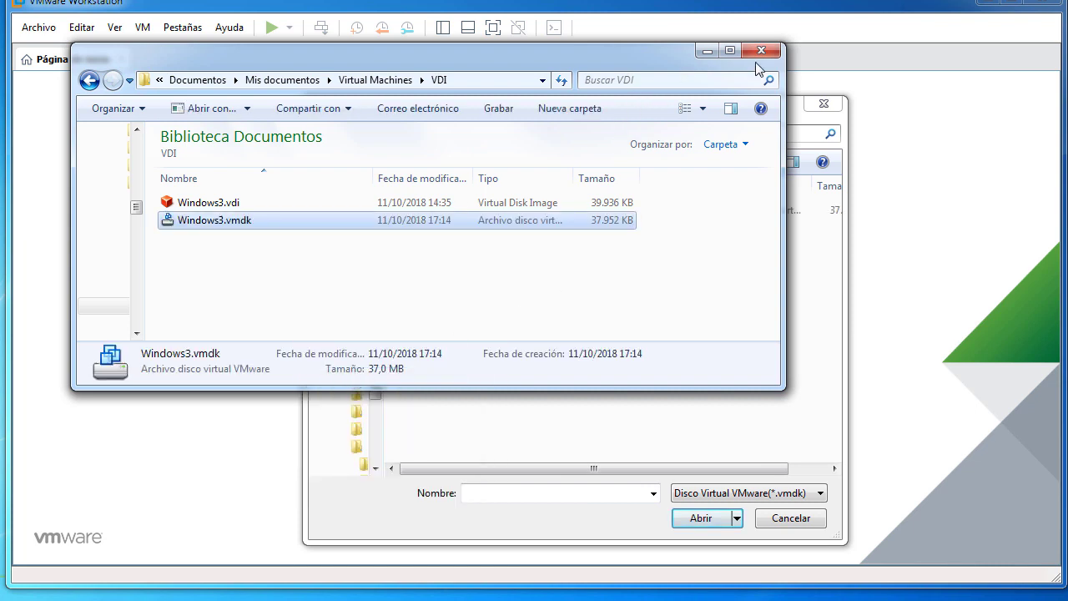
- Choose Windows3.vmdk as the existing disk in VMware's virtual machine wizard and keep its existing format
click(509, 532)
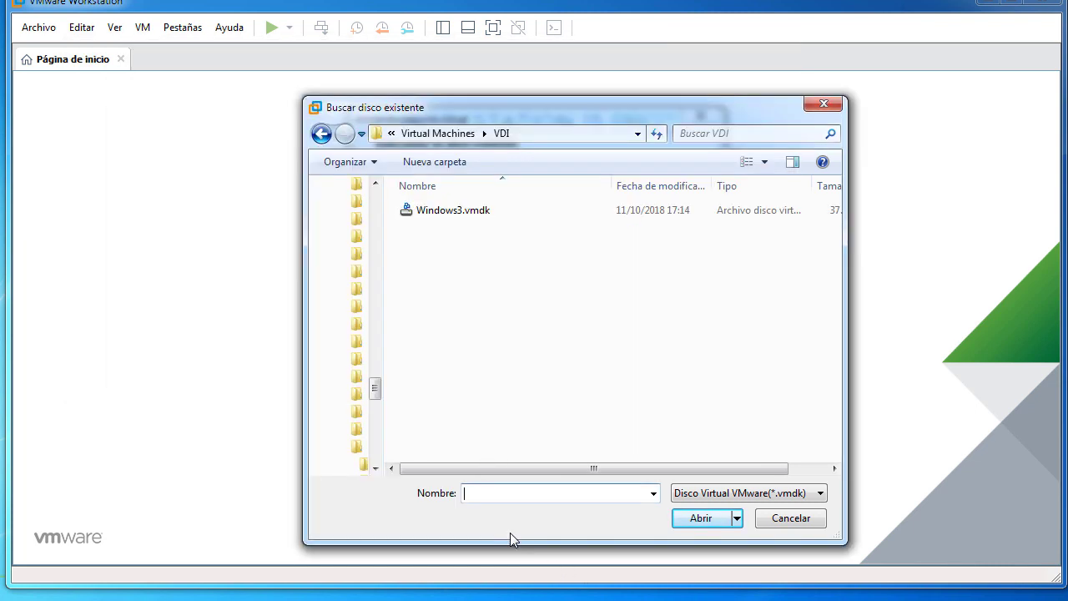
double_click(452, 212)
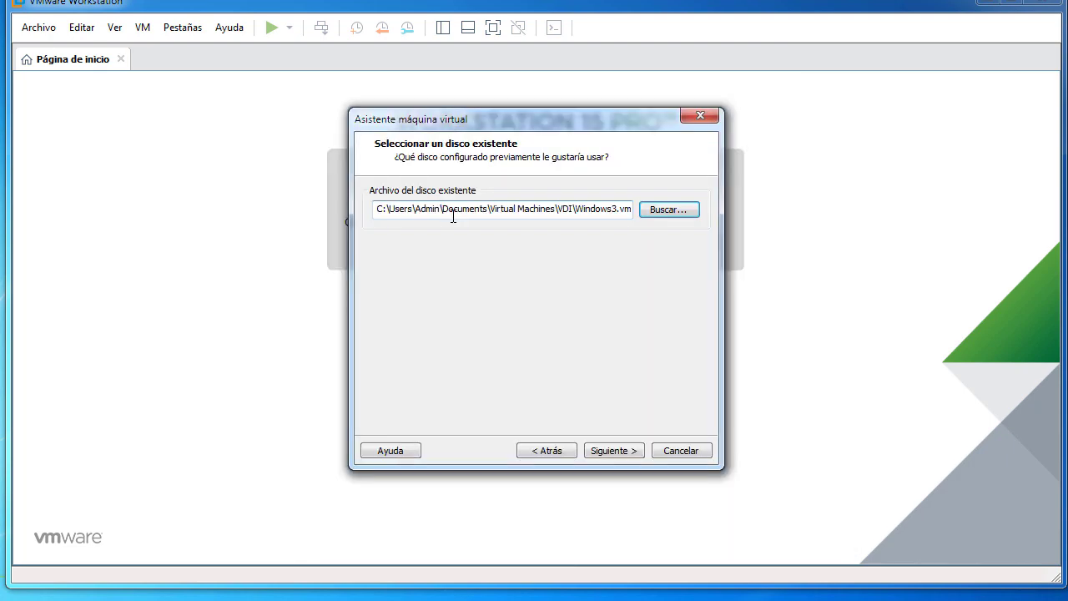
click(614, 451)
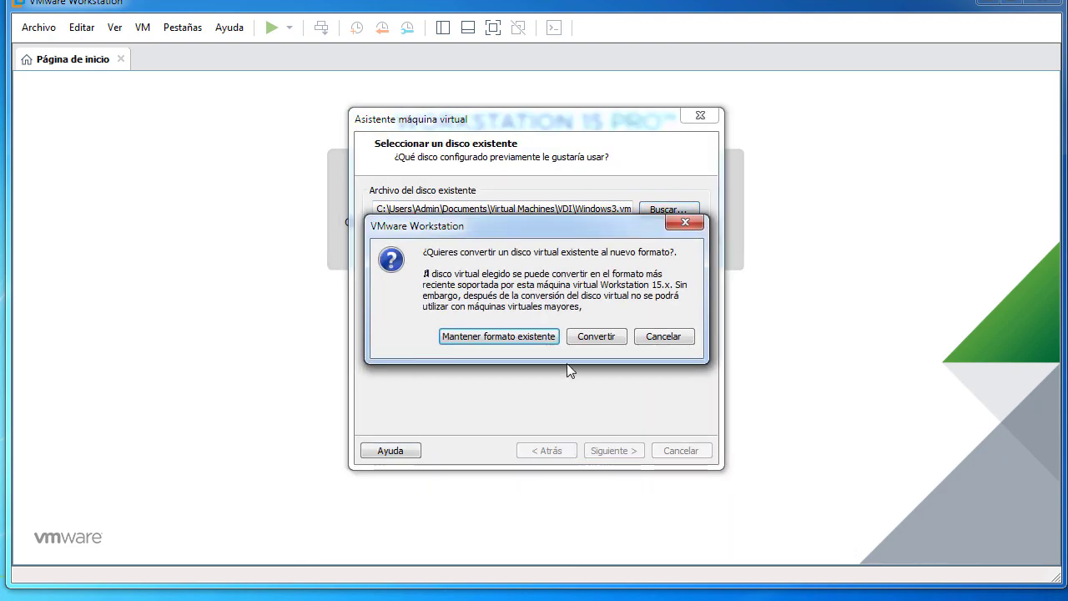
click(492, 337)
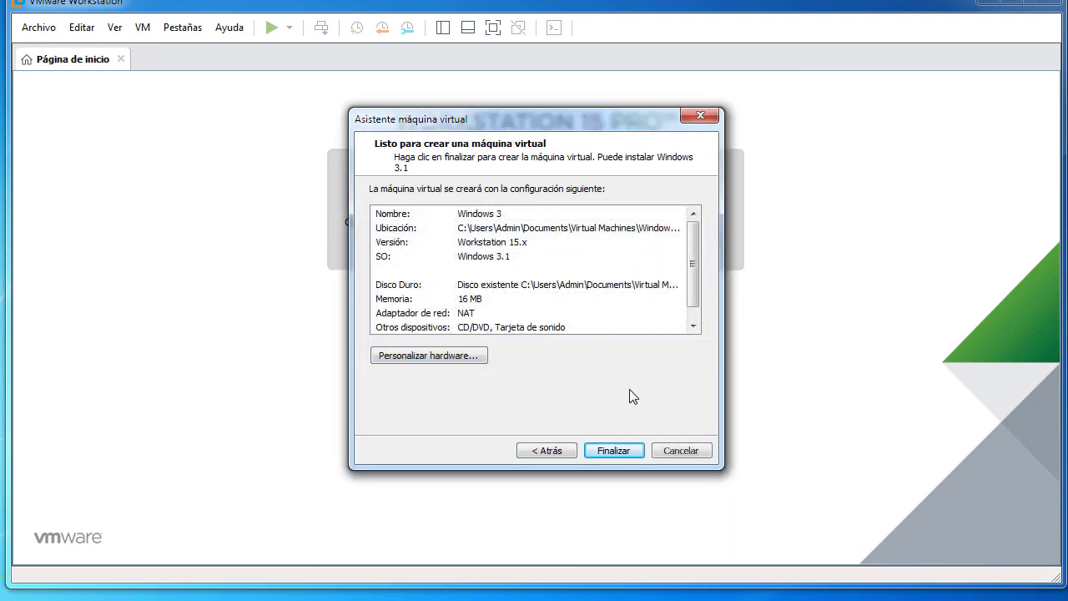
- Finish creating the Windows 3 virtual machine and start it
click(615, 452)
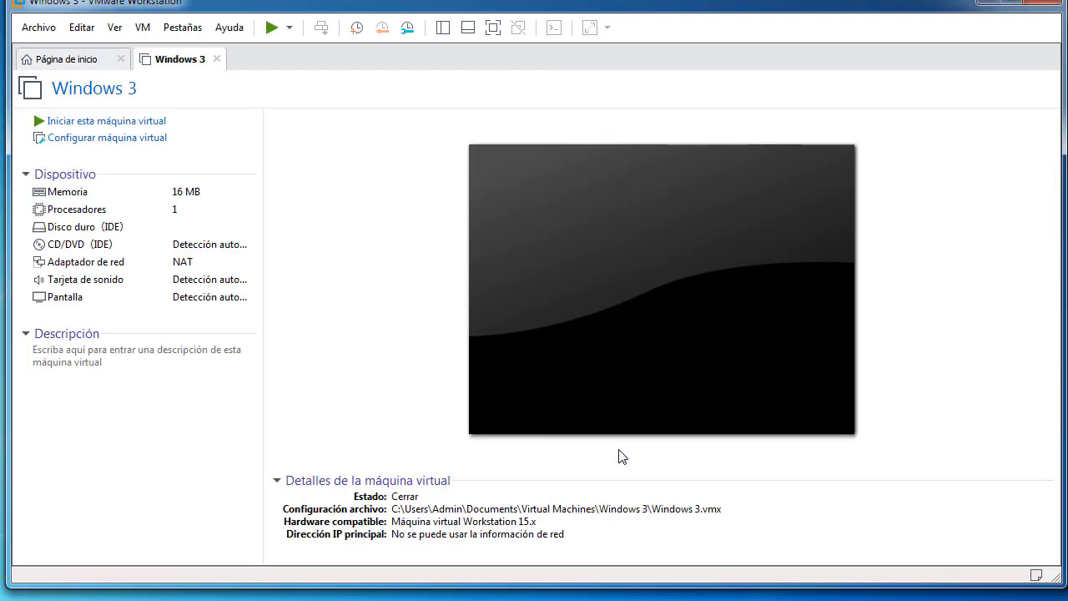
click(119, 122)
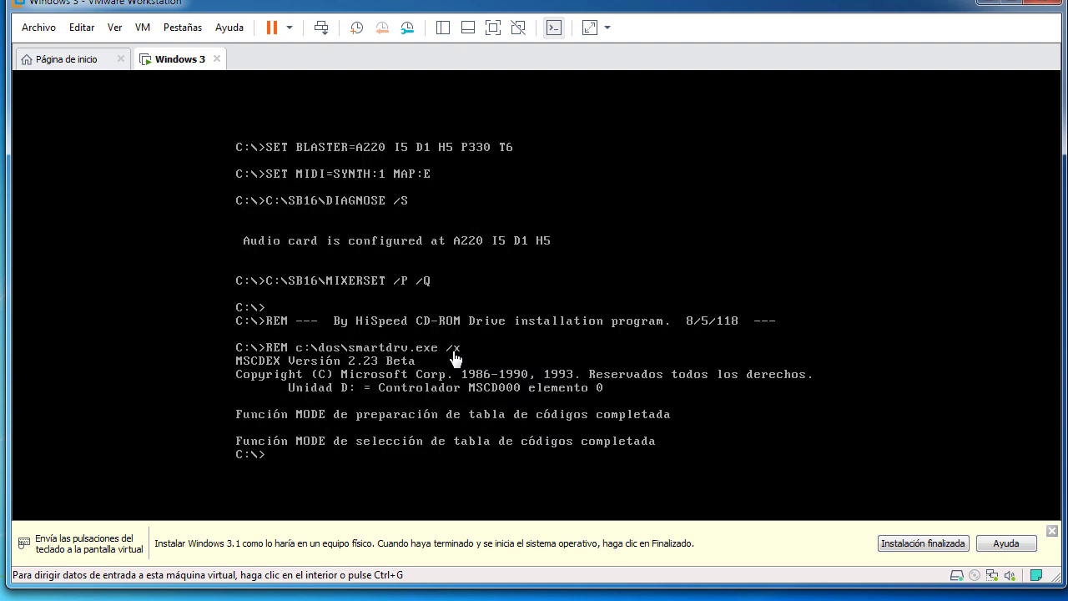
click(299, 429)
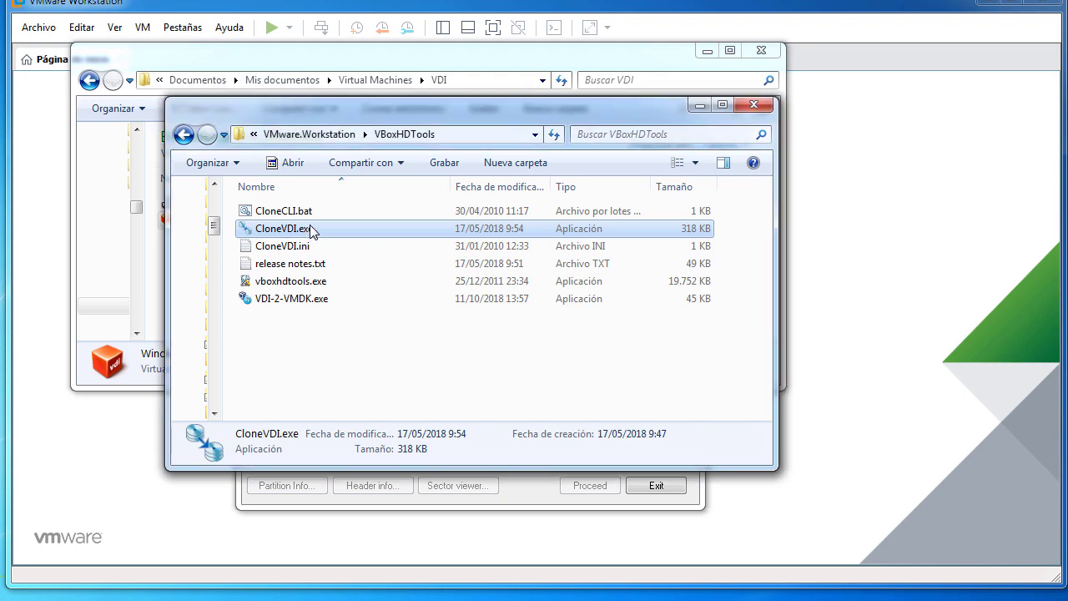
- Close the VBoxHDTools folder and set Windows3.vmdk as the source disk in the CloneVDI utility
click(754, 104)
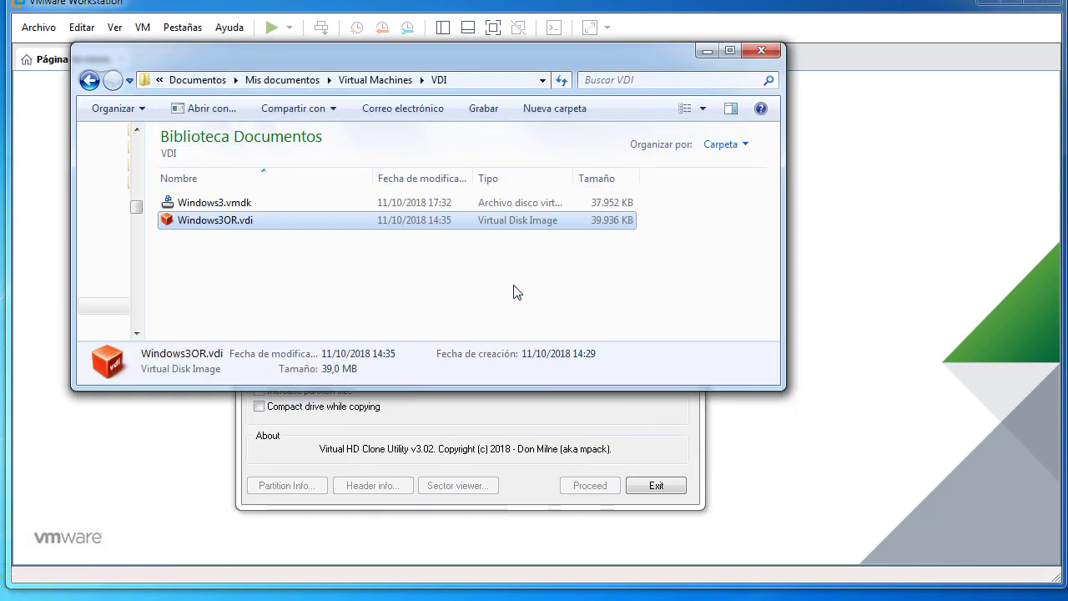
click(496, 434)
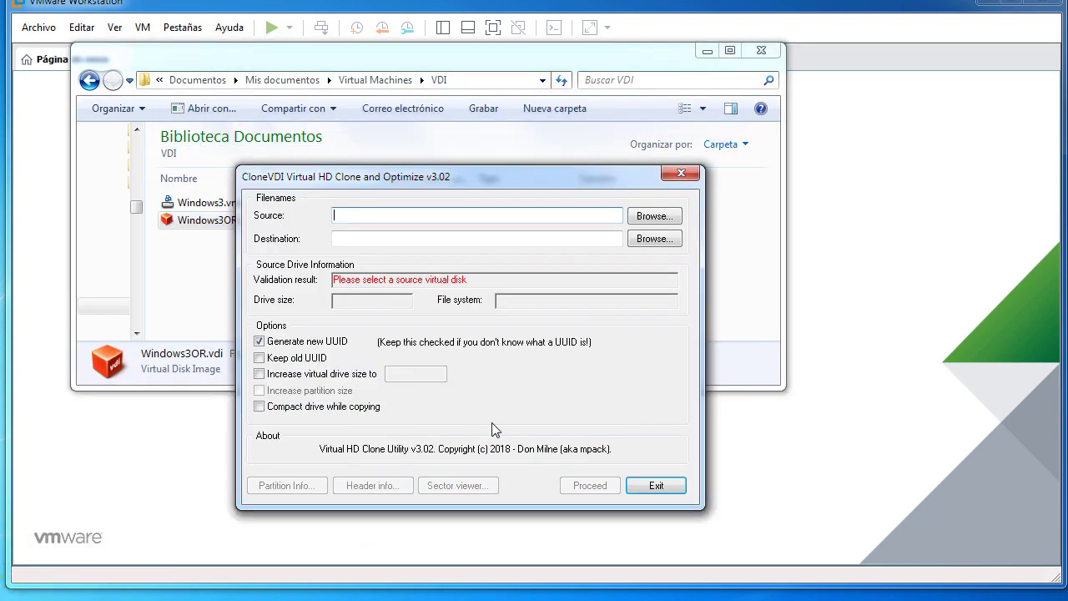
click(651, 217)
double_click(317, 247)
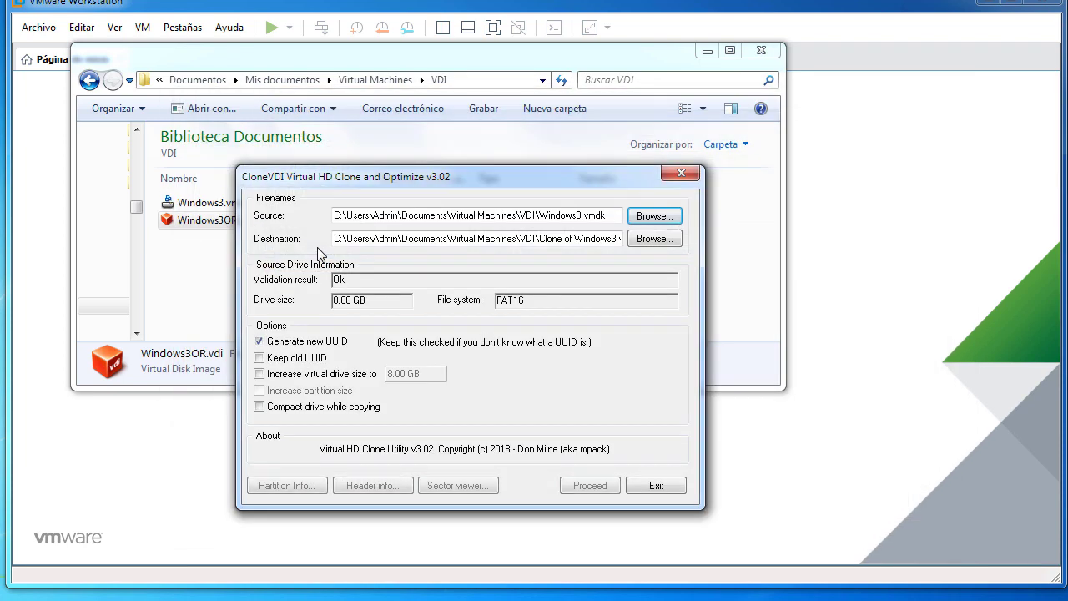
- Clone the disk to Clone of Windows3.vdi with a new UUID, exit CloneVDI and select the clone in the VDI folder
drag(564, 239, 624, 240)
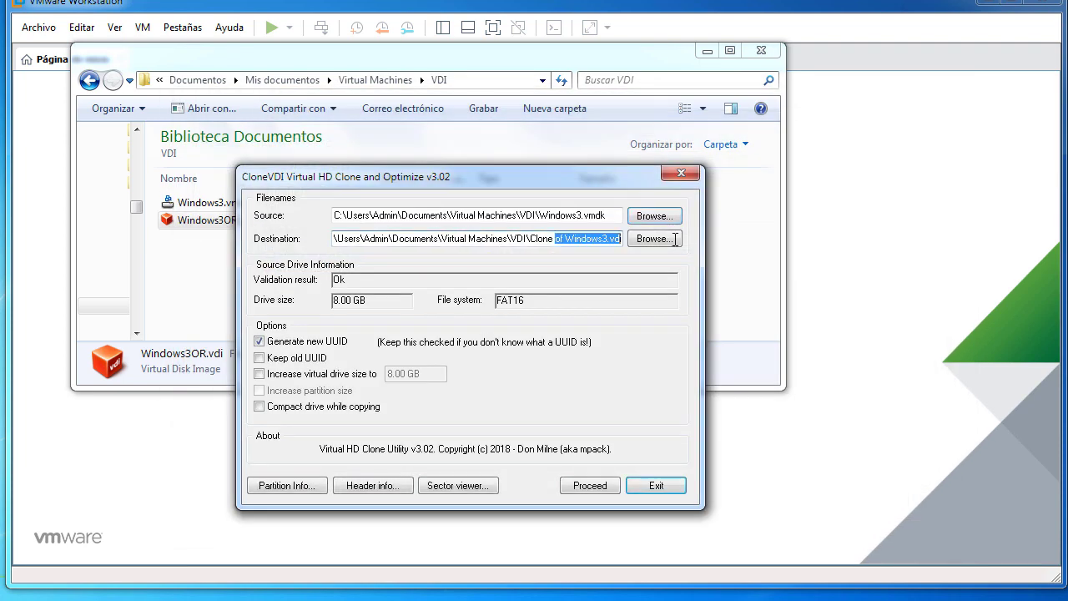
click(590, 486)
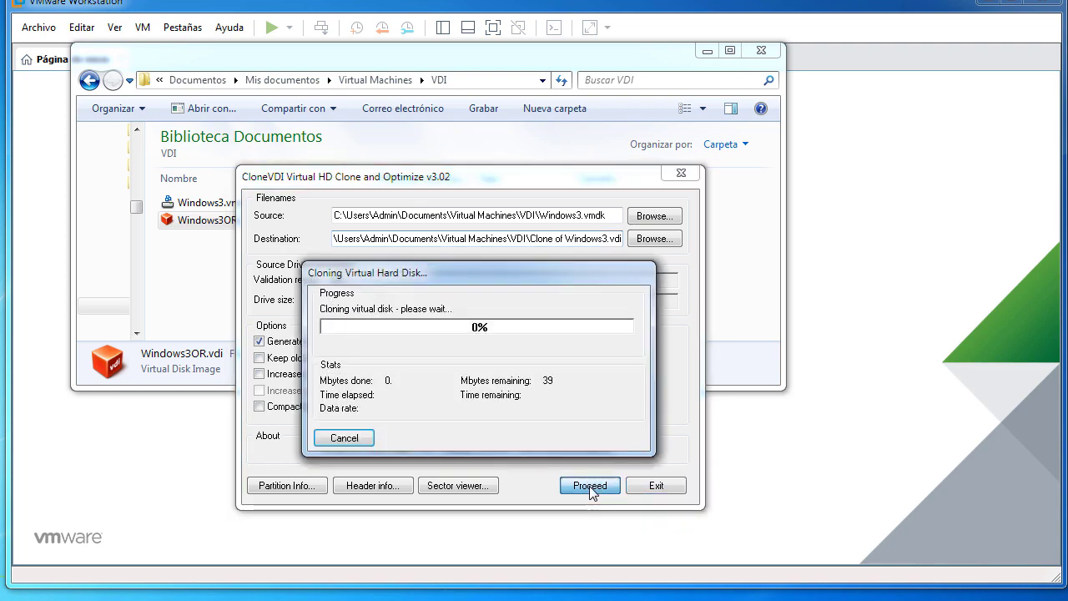
click(646, 484)
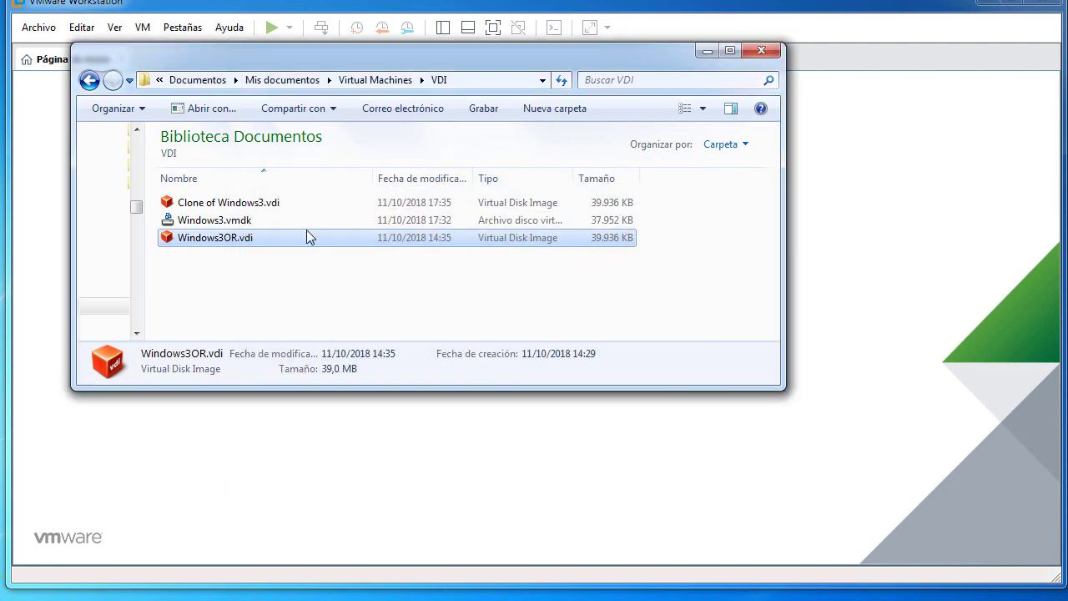
click(256, 210)
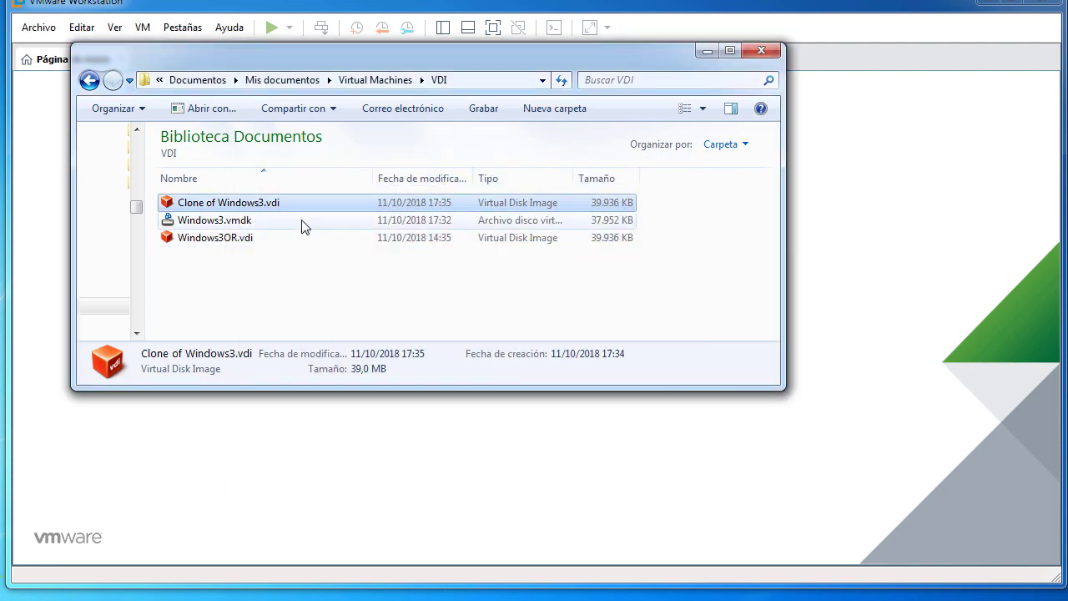
- Switch to Oracle VM VirtualBox and start a new Windows 3.1 machine named 3 with 32 MB of memory
key(alt+Tab)
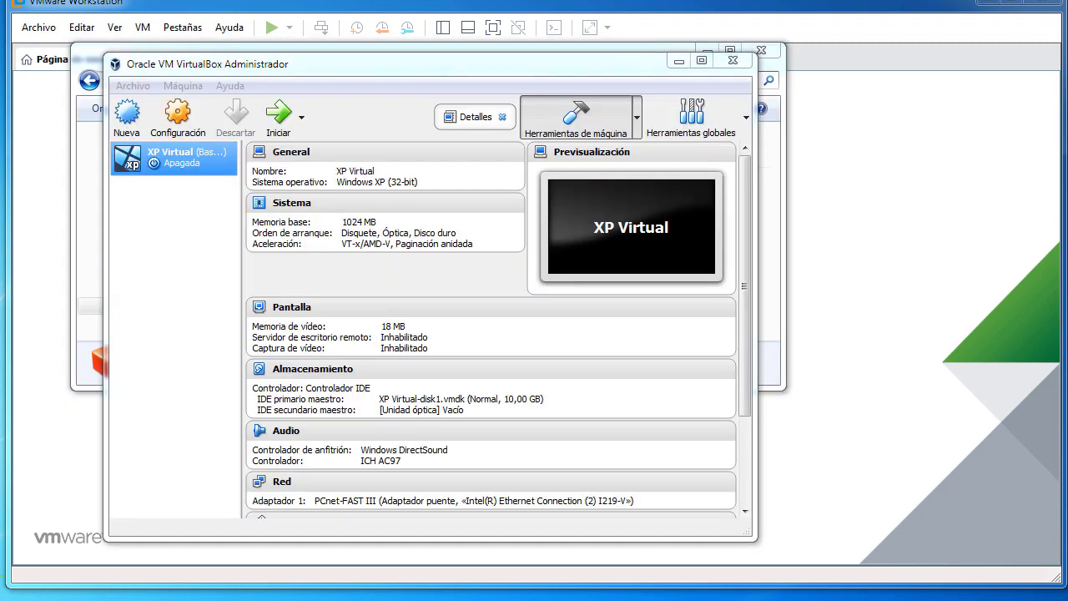
click(131, 125)
text(3)
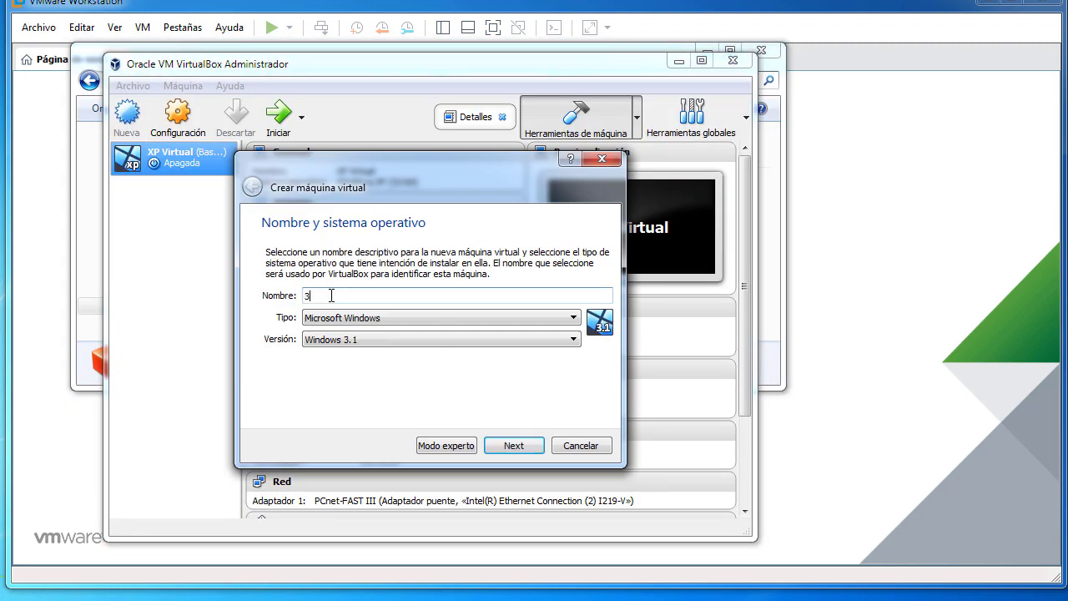
click(514, 446)
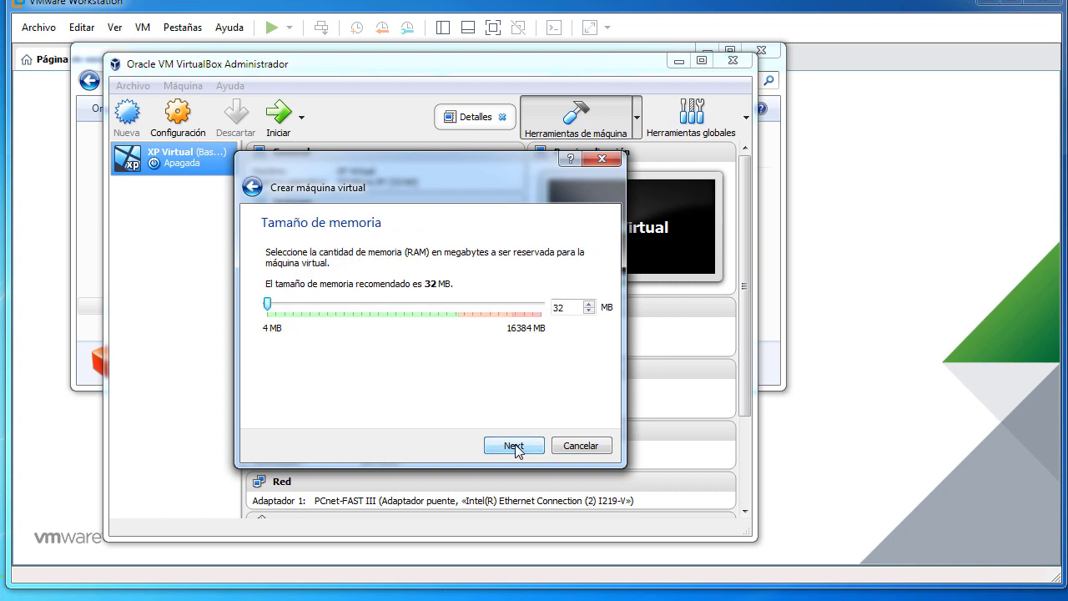
click(514, 447)
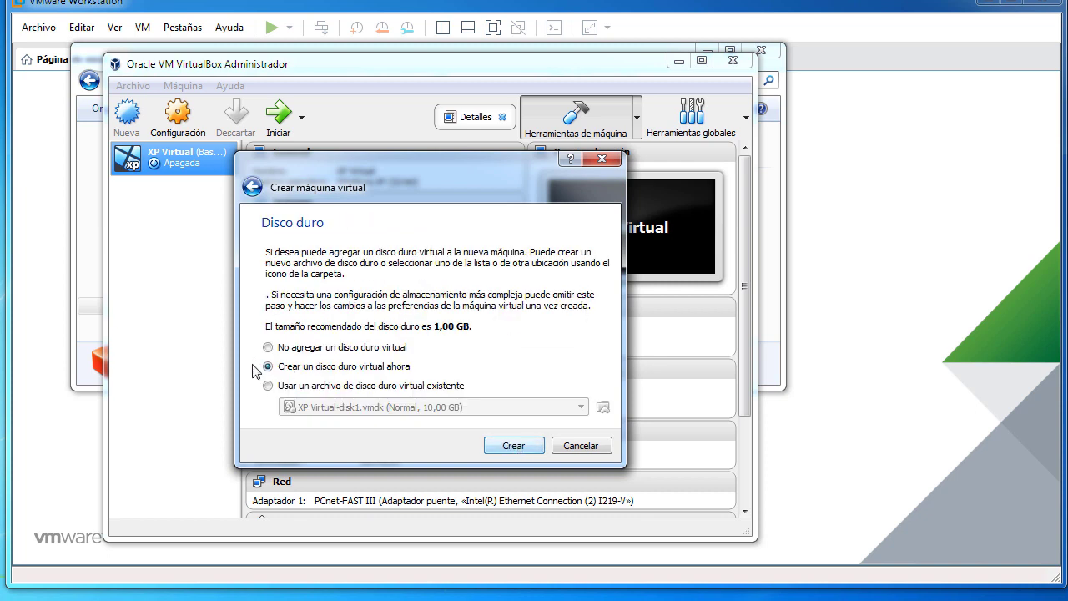
- Create machine 3 using the existing hard disk file Clone of Windows3.vdi and start it
click(268, 386)
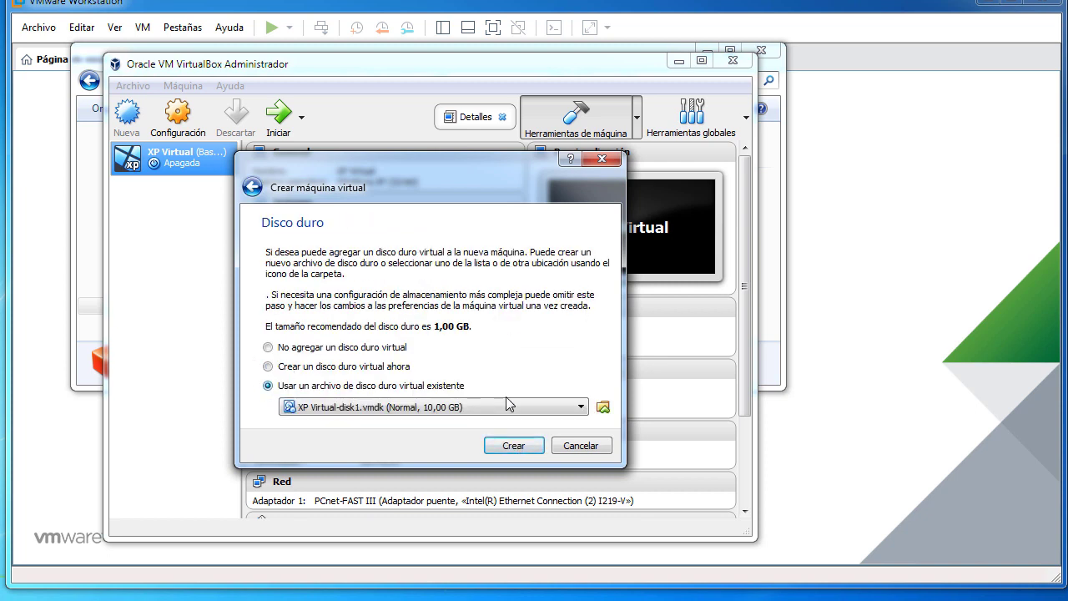
click(603, 407)
double_click(396, 314)
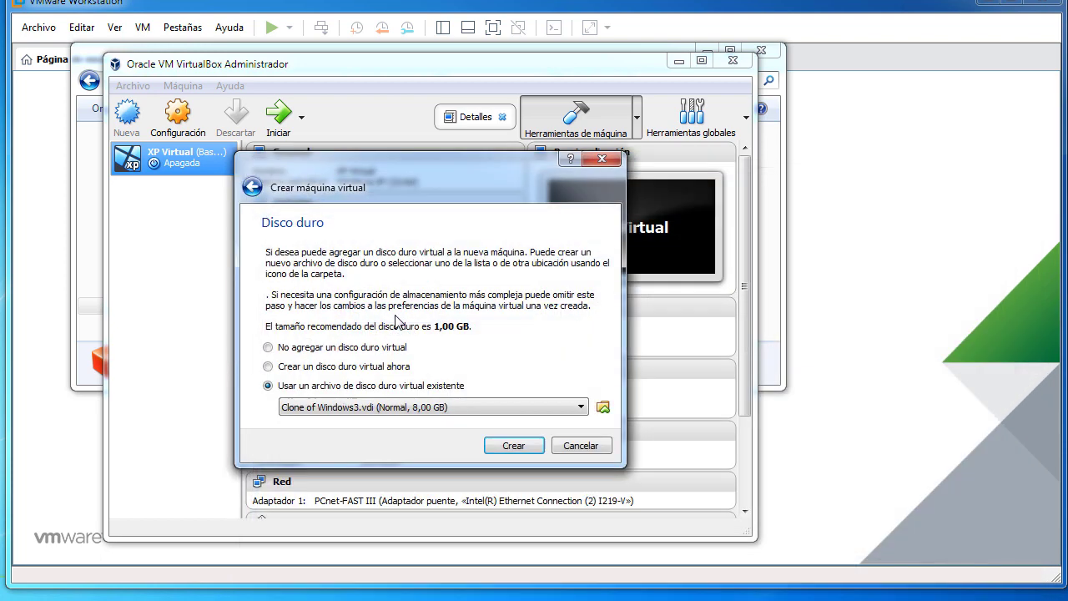
click(514, 447)
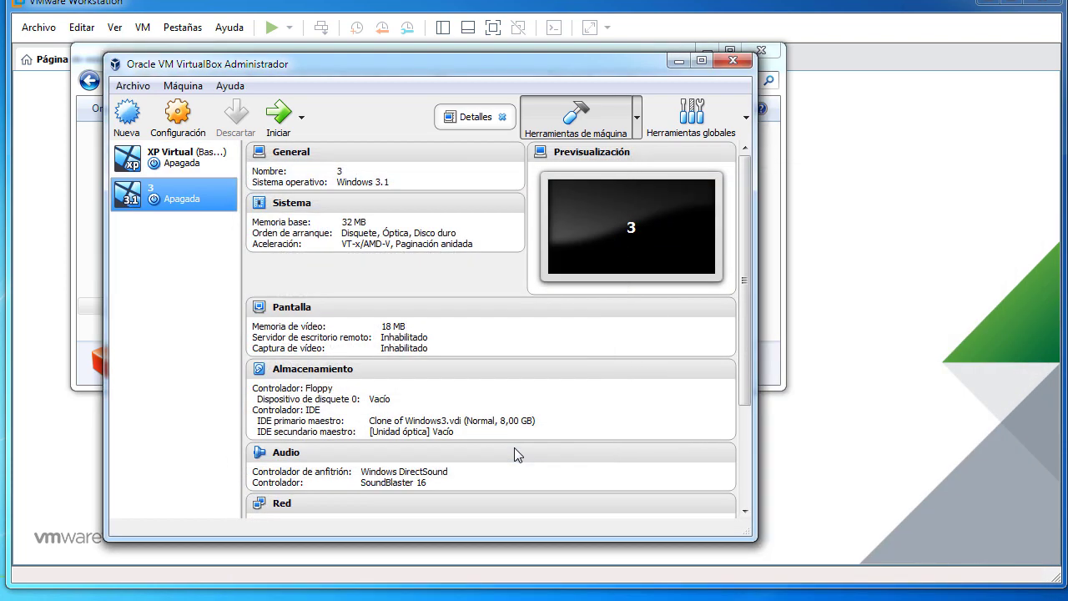
click(278, 120)
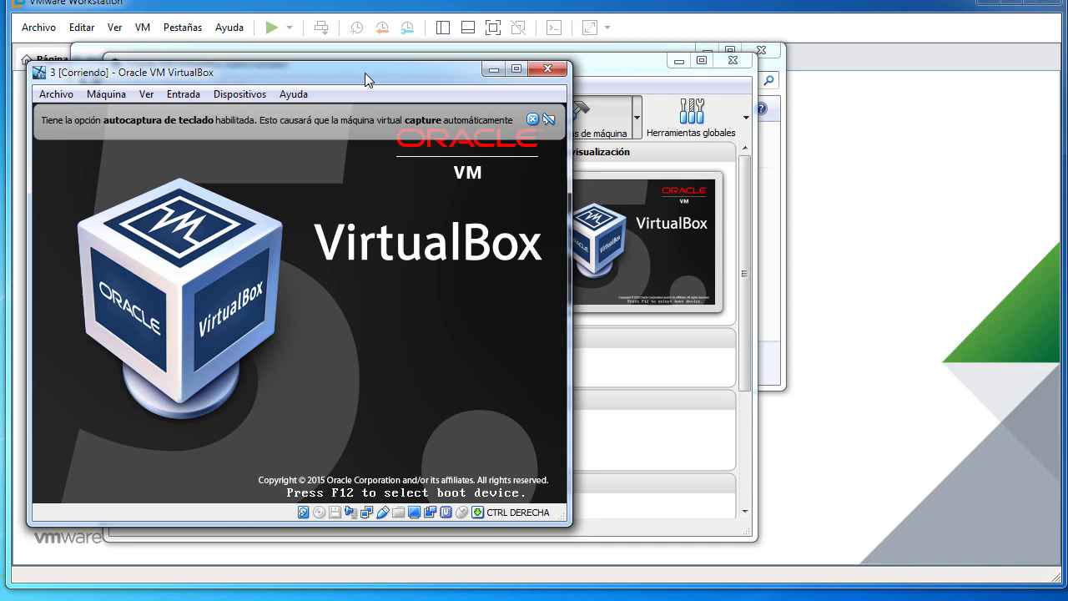
drag(364, 72, 430, 77)
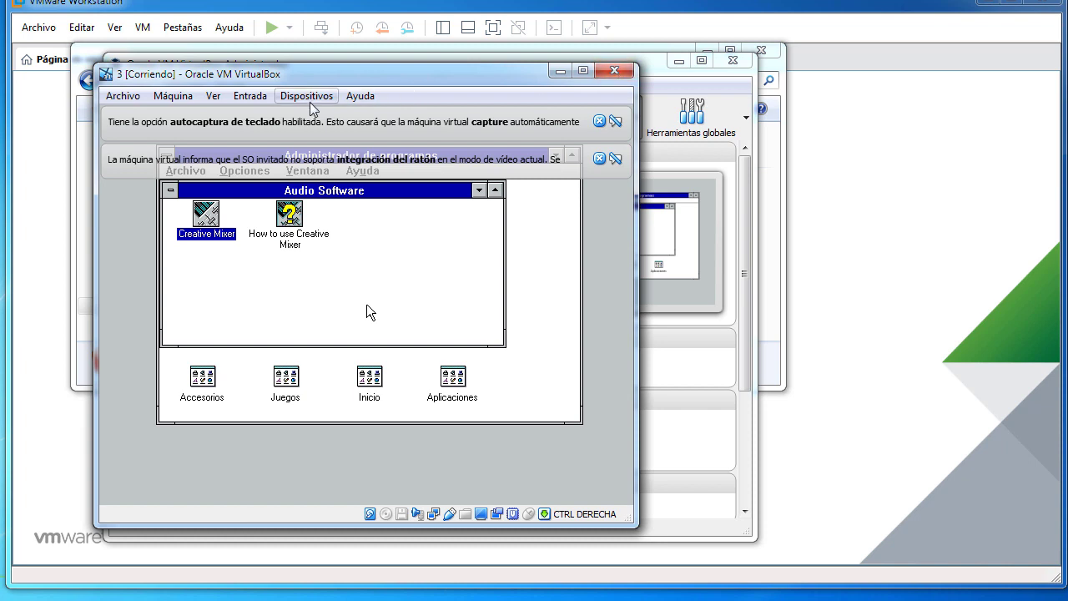
- Close the running machine 3 in VirtualBox by powering it off
click(130, 100)
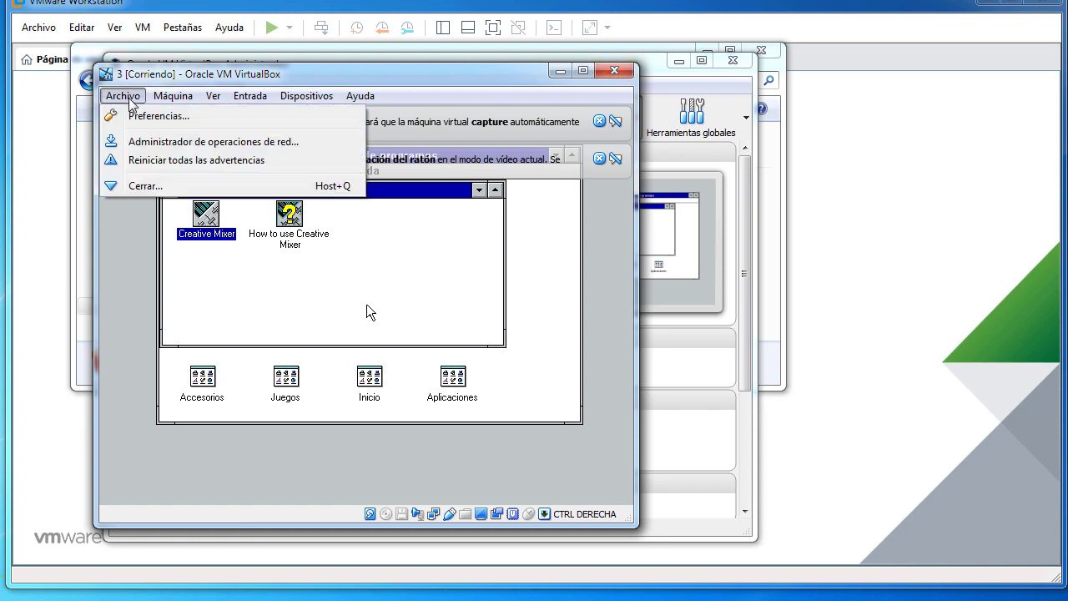
click(146, 185)
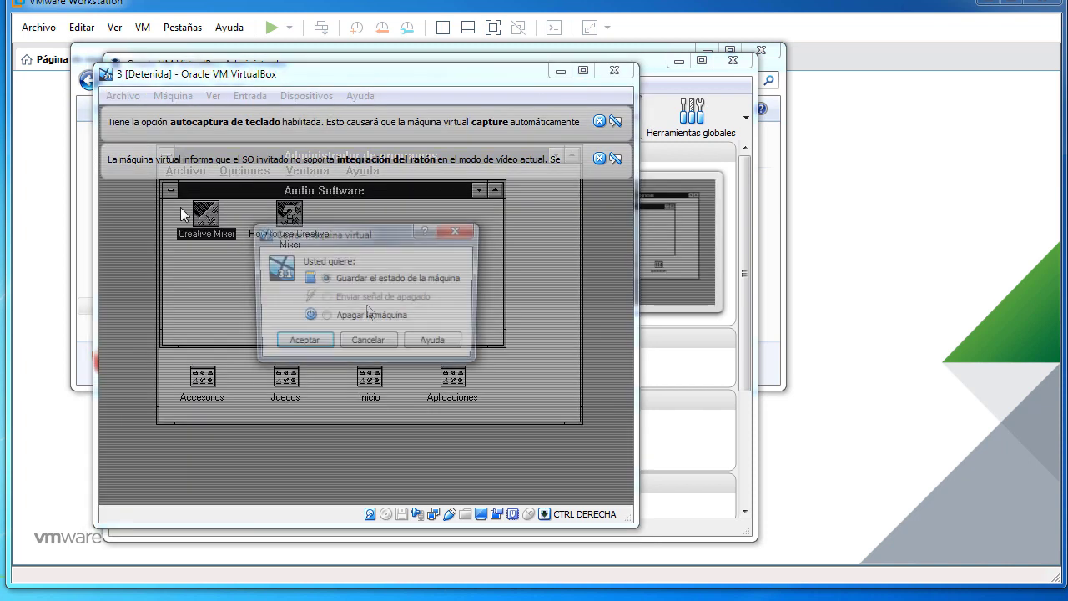
click(324, 317)
click(300, 344)
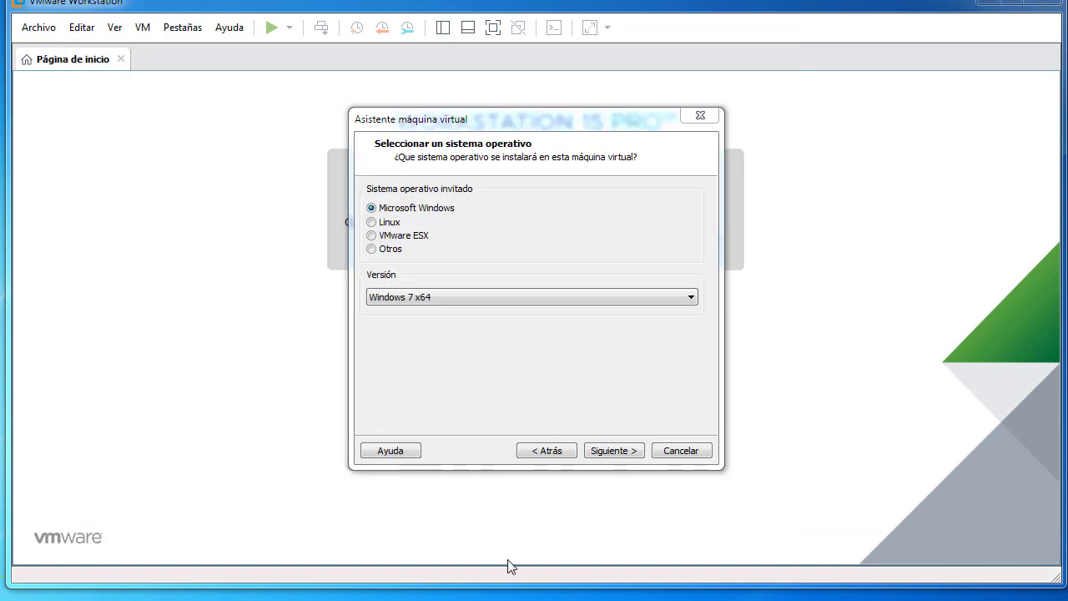
- In VMware Workstation's new machine wizard, accept Windows 7 x64, the name Windows 7 x64 (2), BIOS firmware, NAT networking and a SCSI disk
click(612, 454)
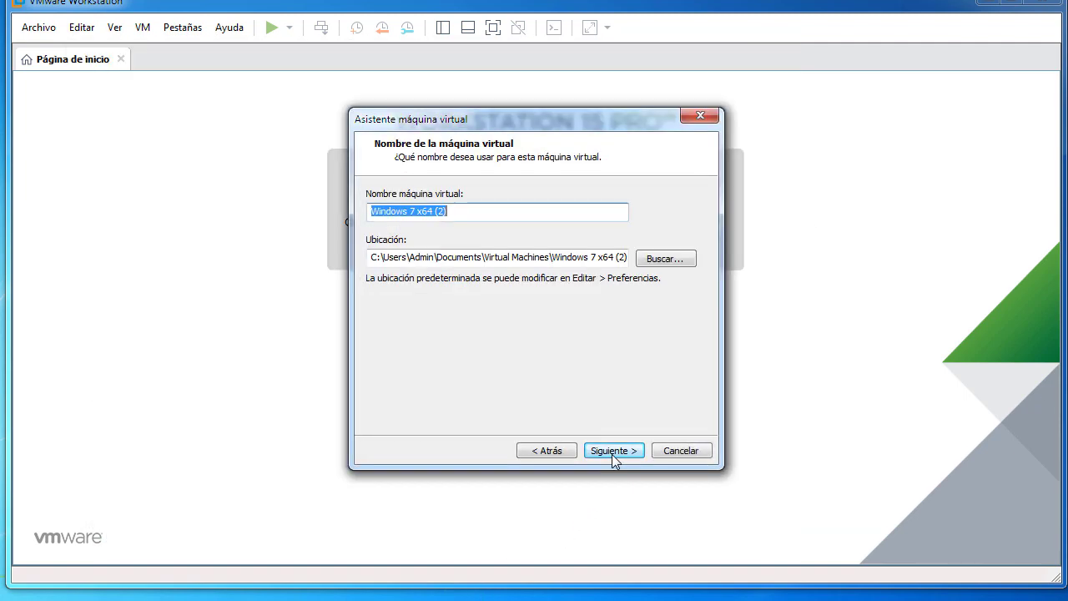
click(612, 454)
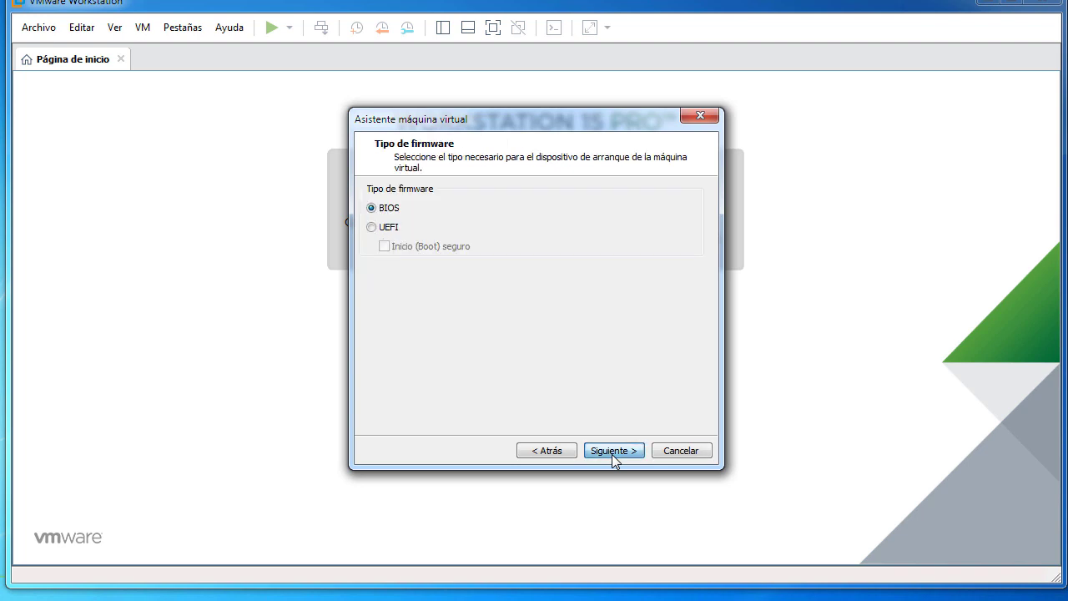
click(611, 454)
click(611, 454)
click(612, 454)
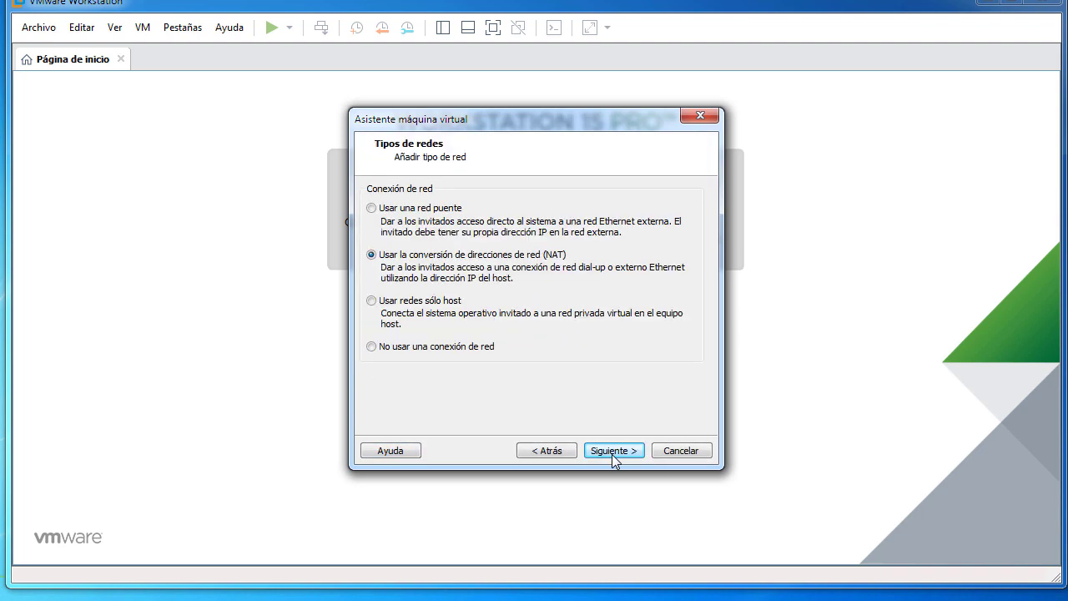
click(612, 454)
click(612, 454)
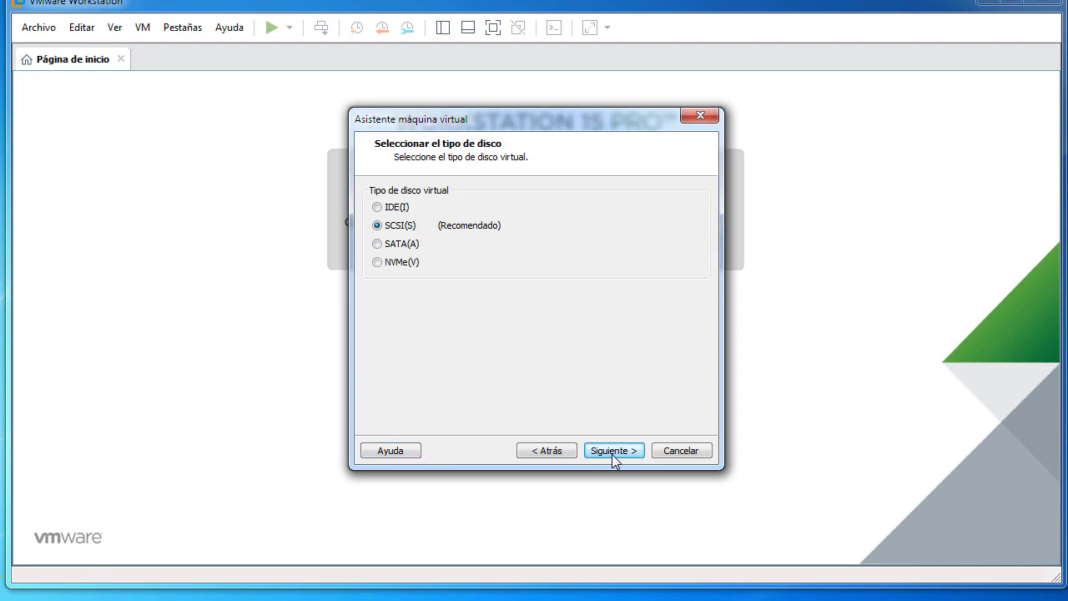
click(612, 454)
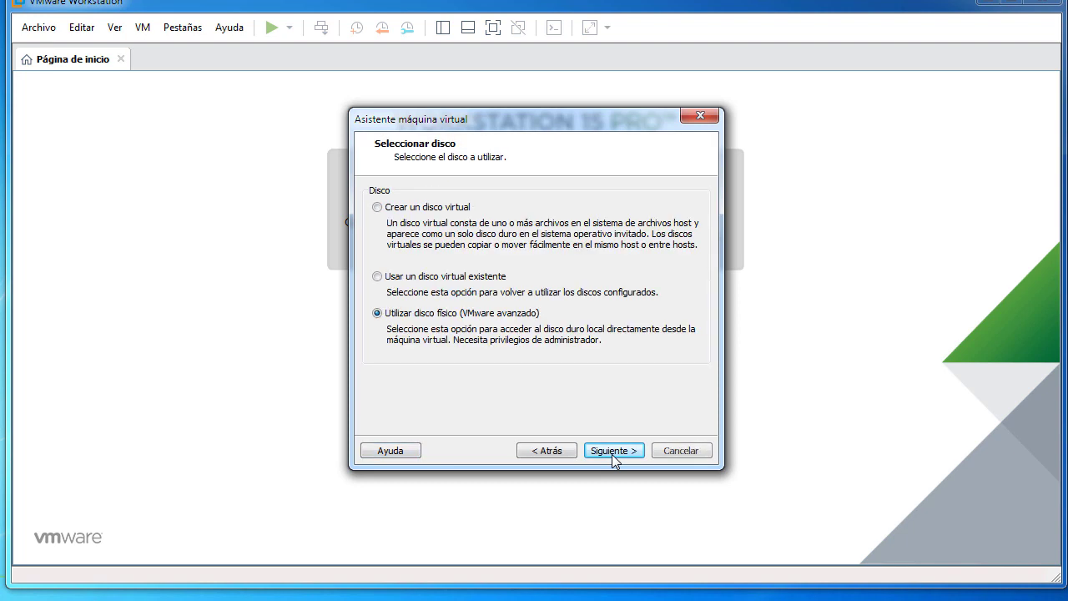
- Choose to use a physical disk for the virtual machine and check the available physical devices
click(377, 277)
click(377, 313)
click(613, 454)
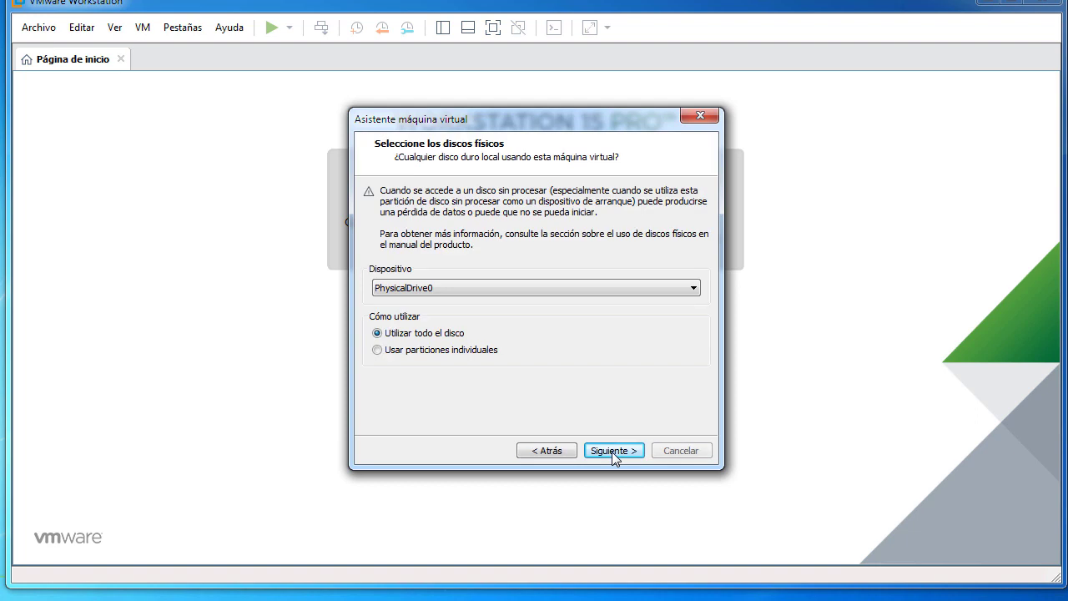
click(695, 289)
click(694, 289)
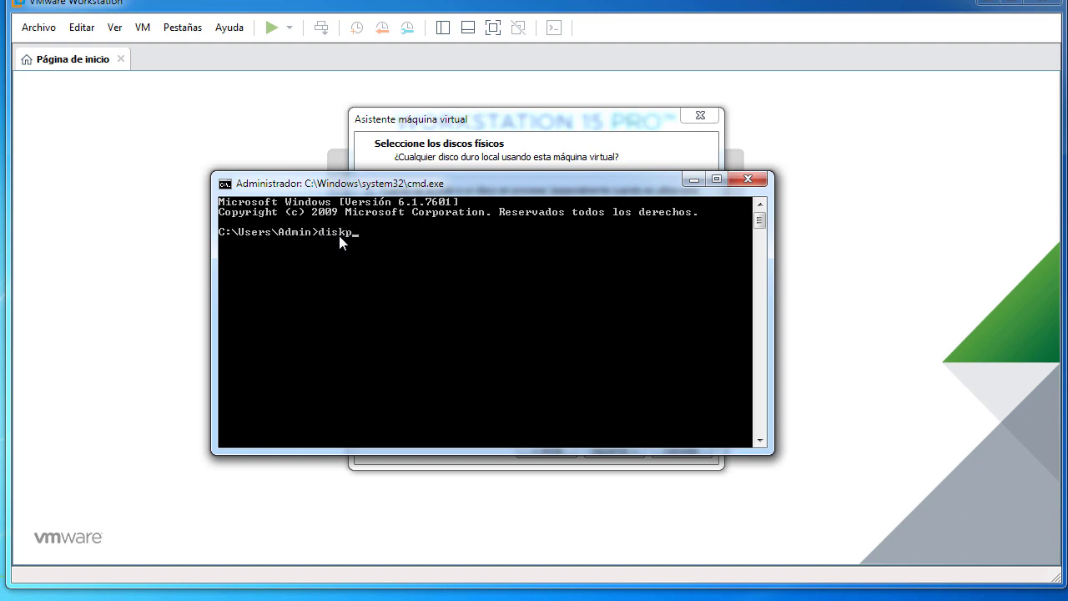
- Run diskpart and list disk in Command Prompt, and match the wizard's PhysicalDrive0 and PhysicalDrive1 devices with the listed disks
key(Return)
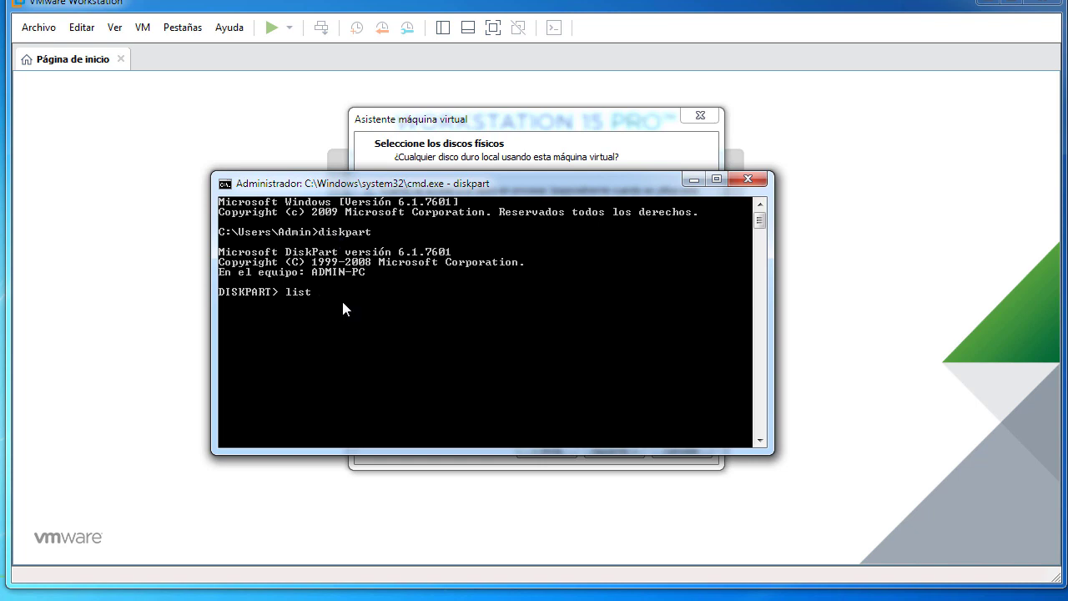
key(Return)
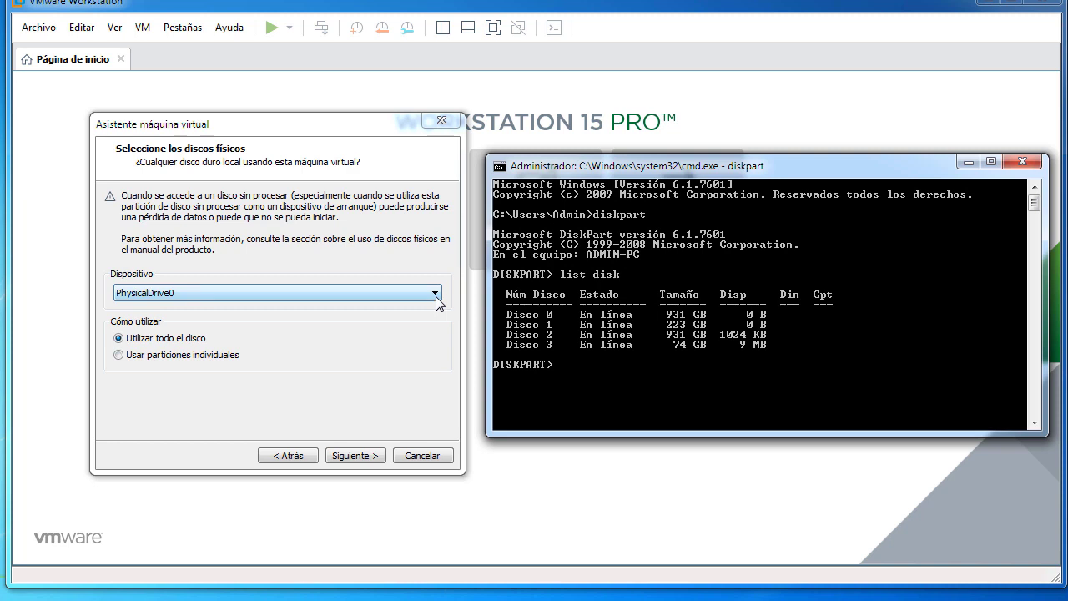
click(434, 293)
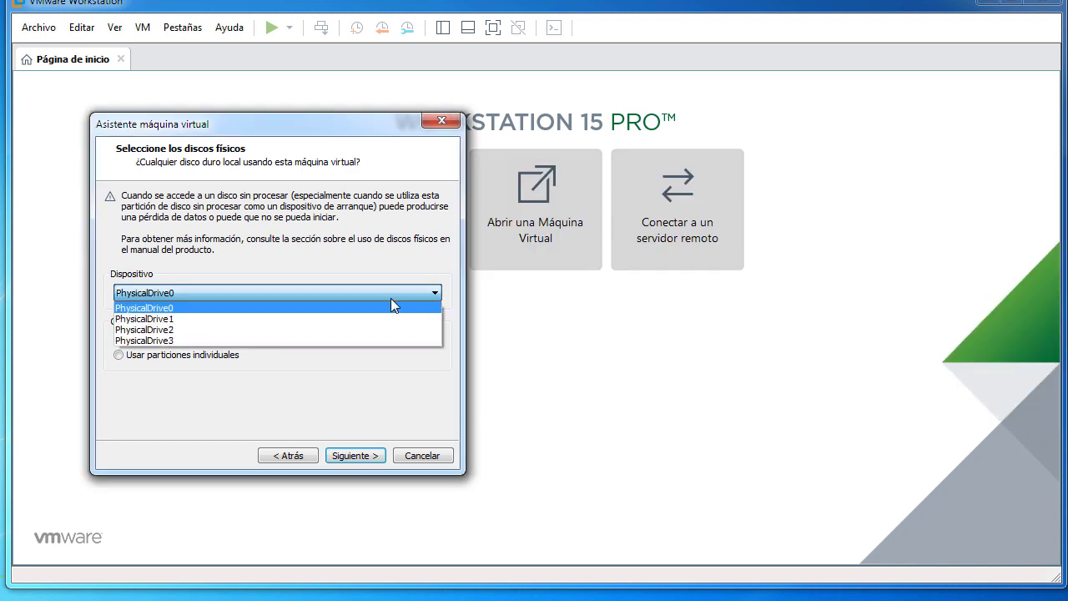
click(222, 308)
key(alt+Tab)
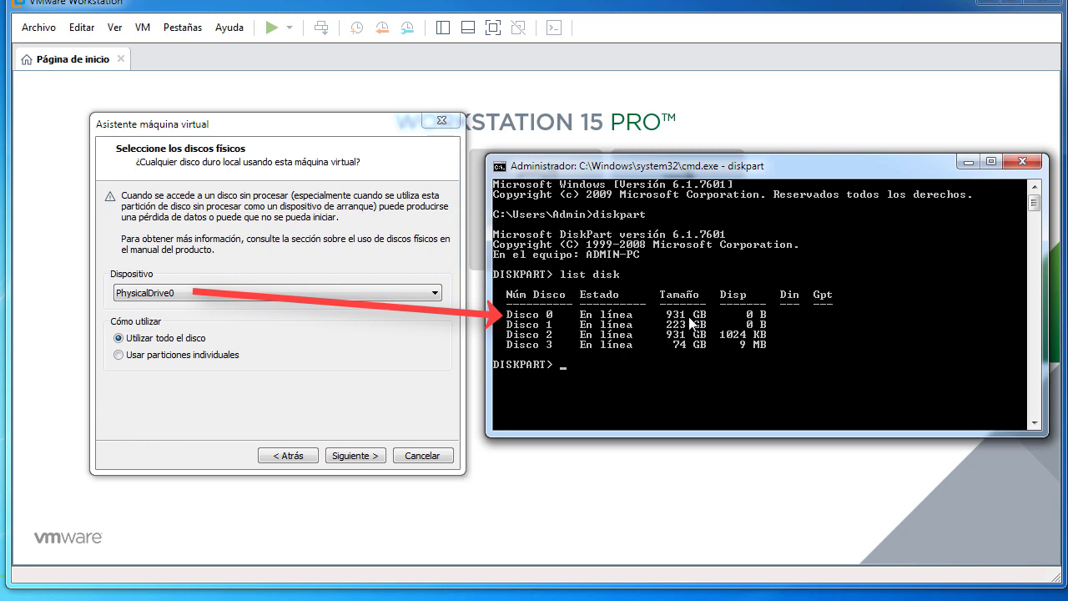
click(439, 291)
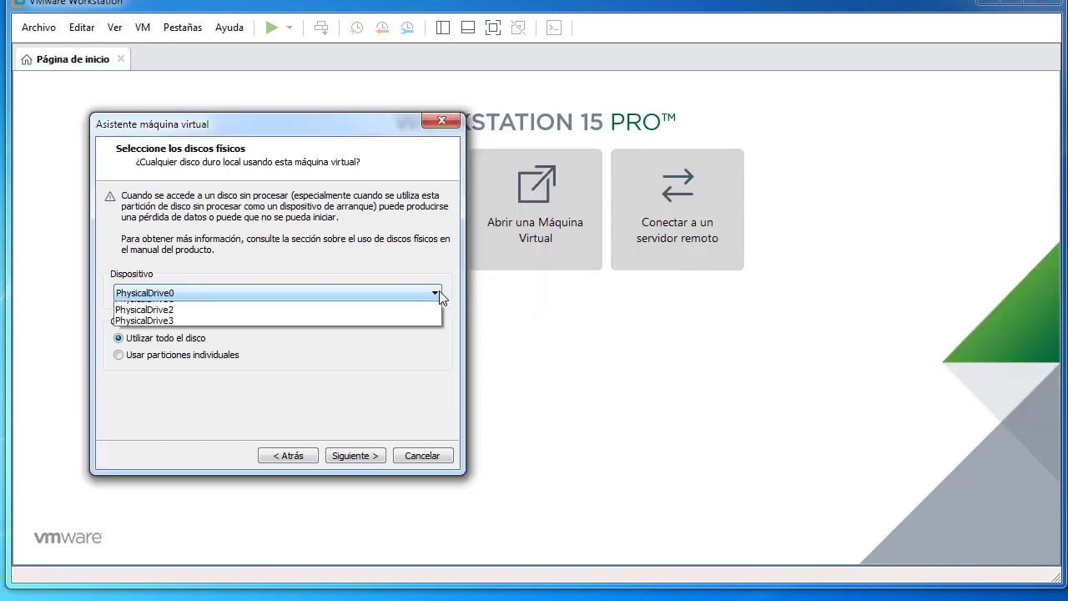
click(146, 317)
key(alt+Tab)
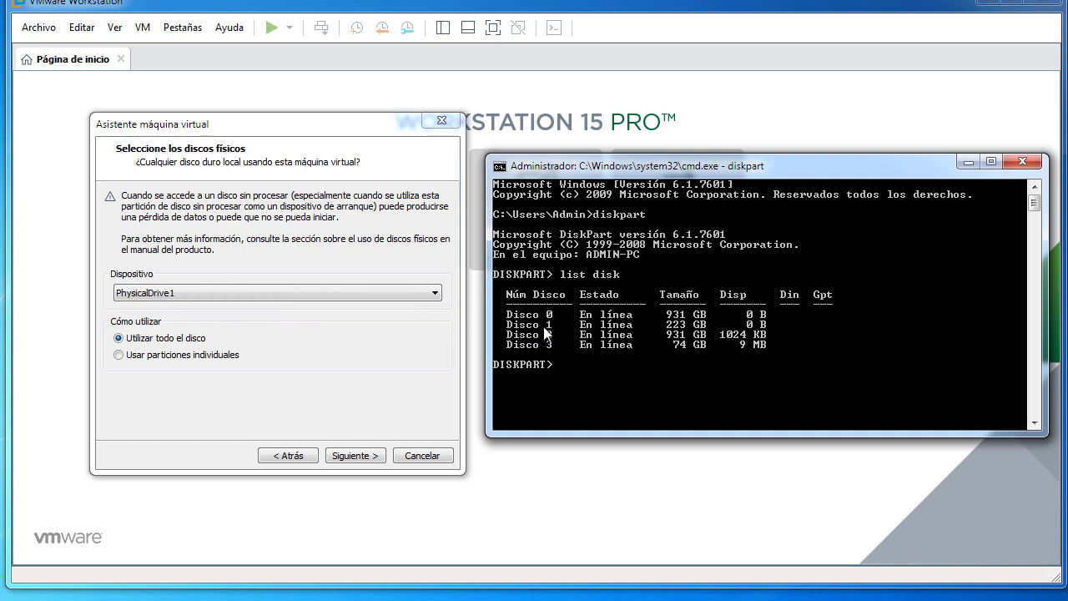
- Match PhysicalDrive2 with the DiskPart disk list, and set PhysicalDrive3 as the machine's physical device
click(435, 293)
click(250, 326)
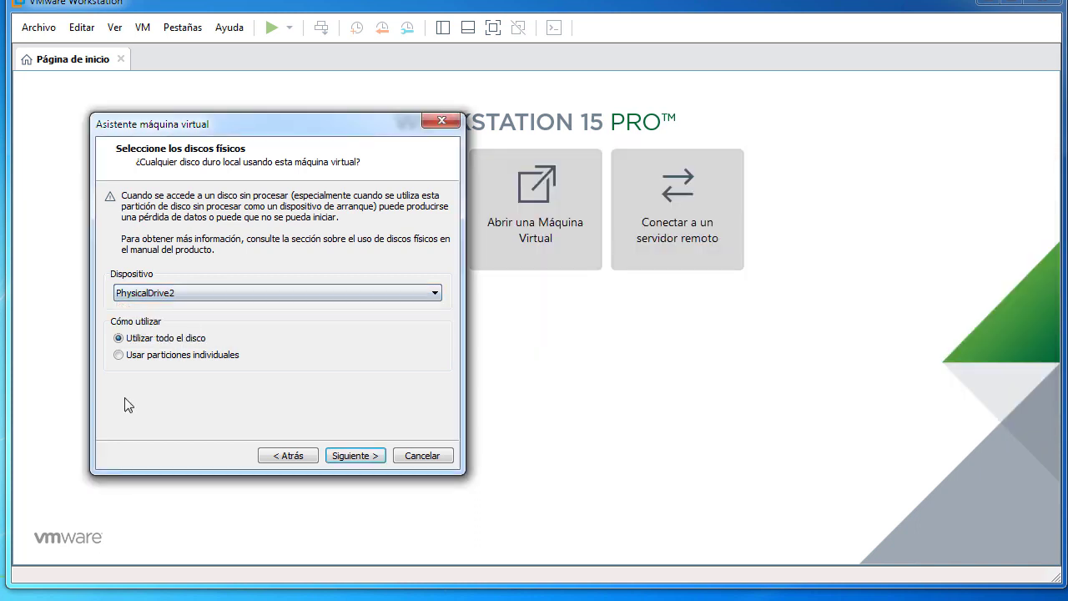
click(166, 600)
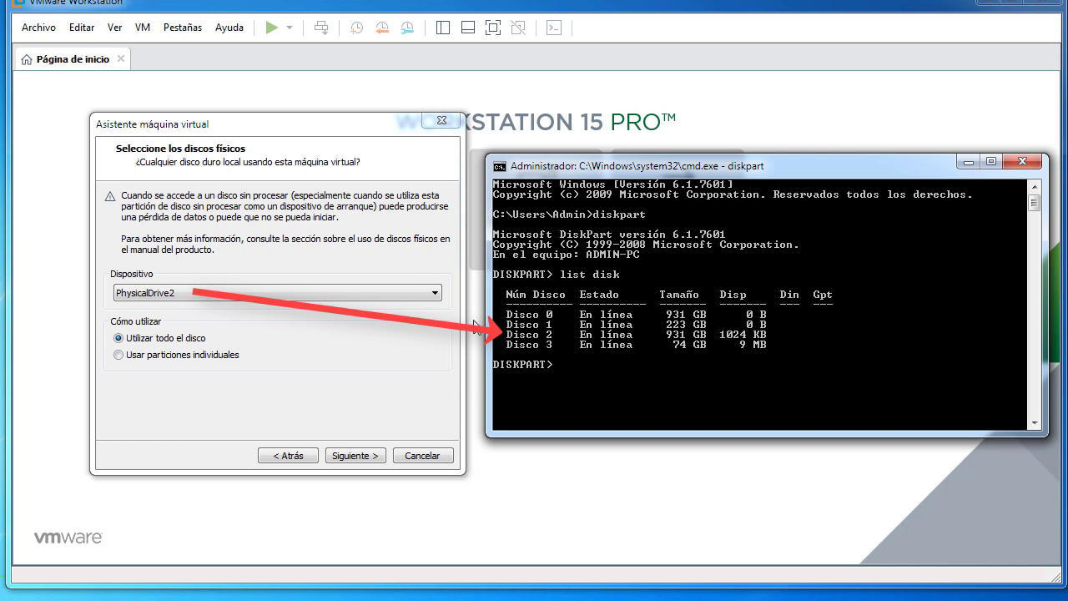
click(435, 294)
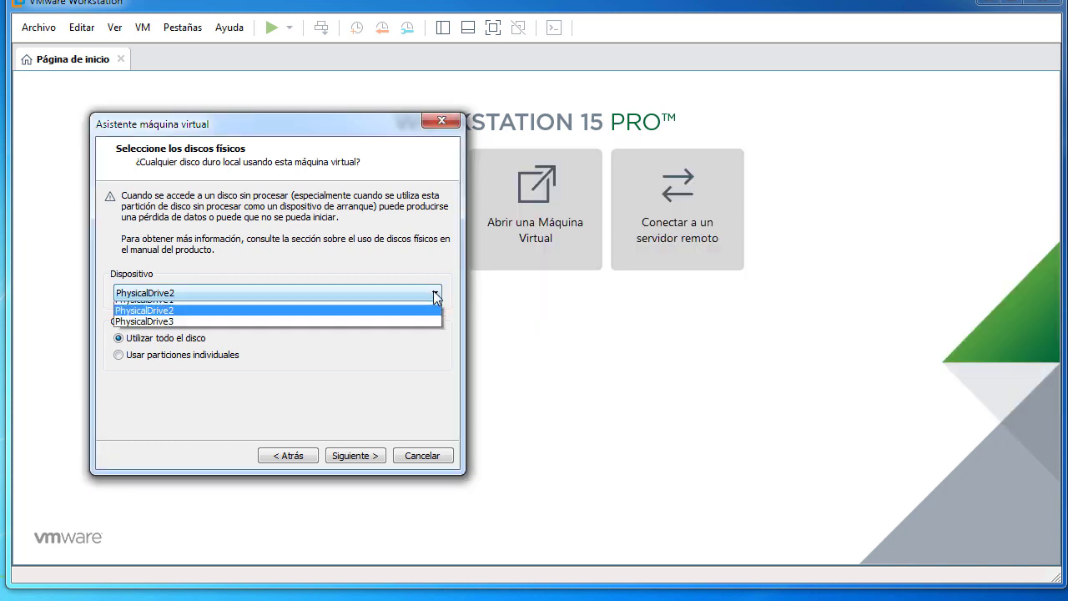
click(202, 341)
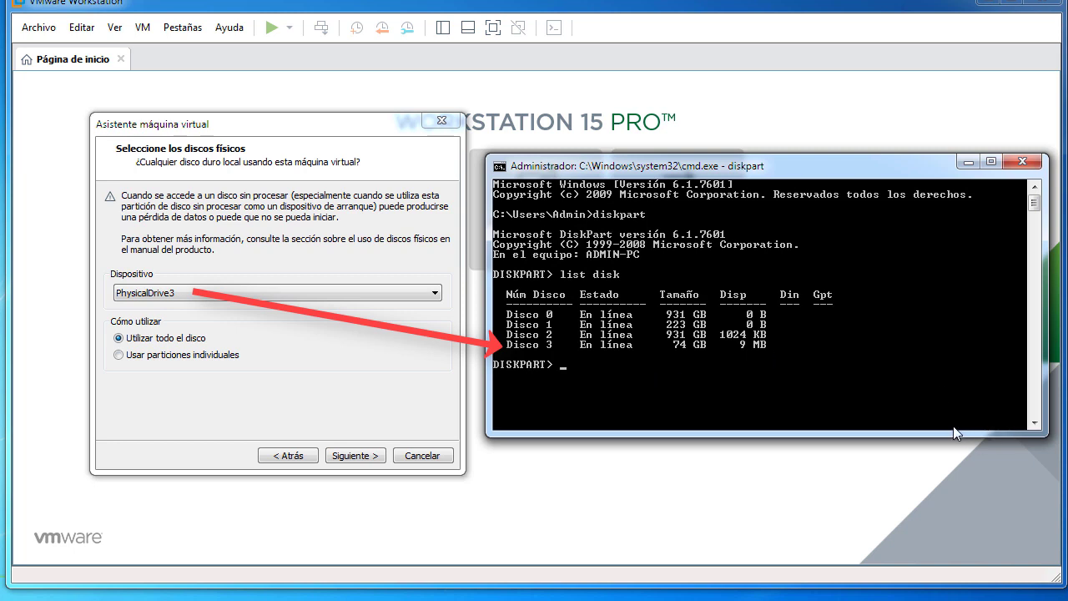
- Look at the partitions offered for PhysicalDrive3 when using individual partitions, and return to the physical disk choice
click(119, 356)
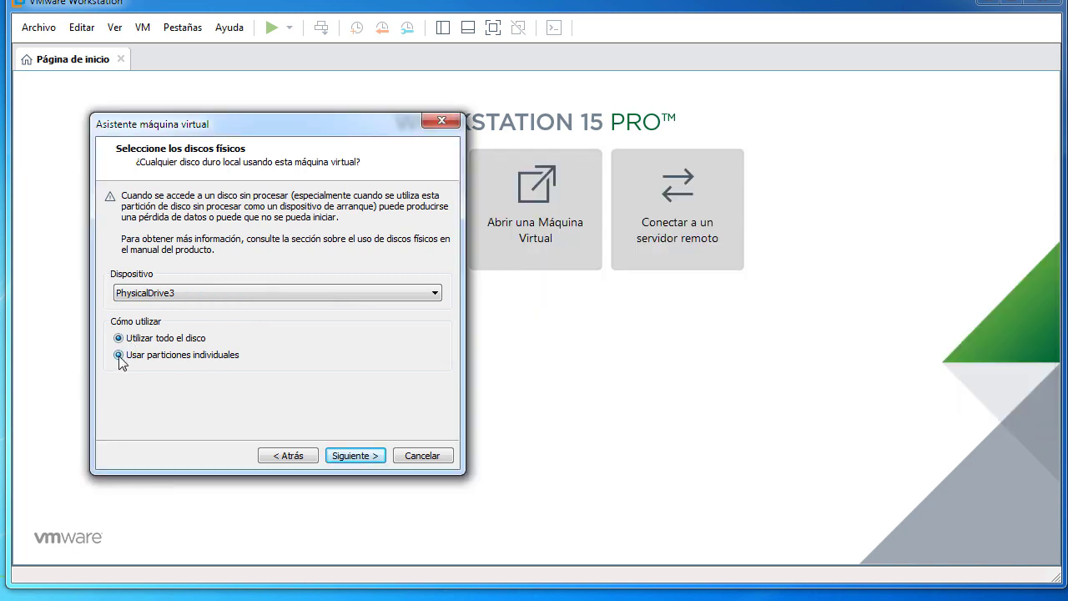
click(119, 339)
click(119, 354)
click(359, 458)
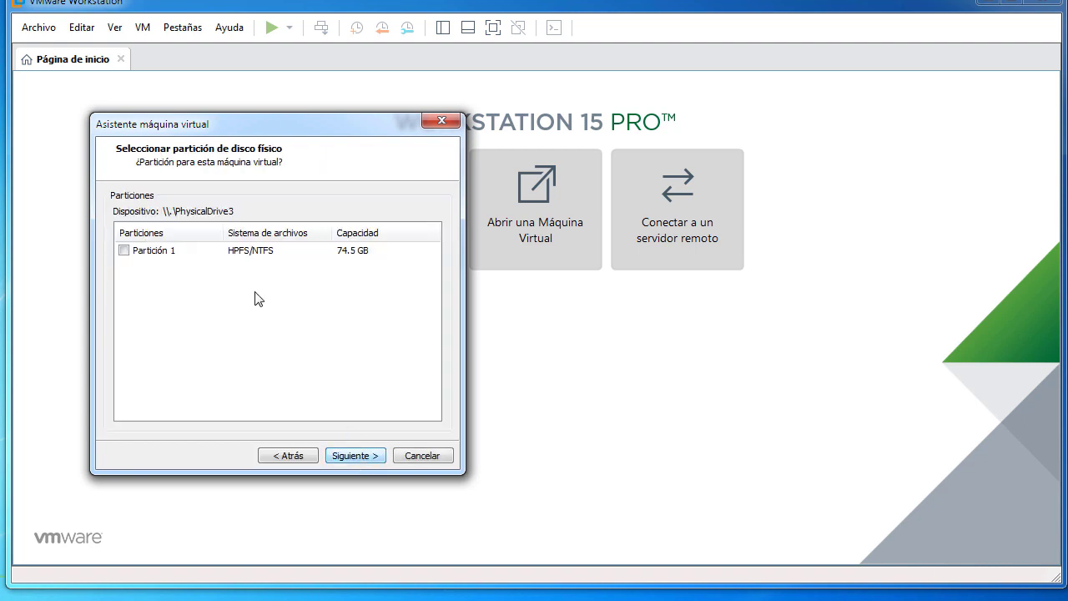
click(285, 458)
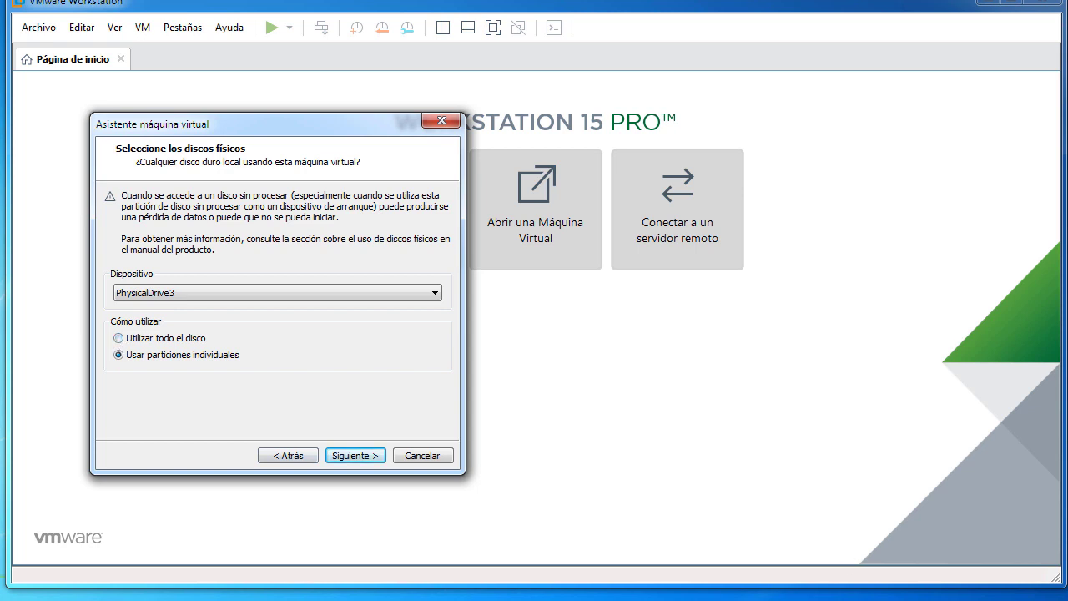
- Set PhysicalDrive3 to use the entire disk, review the machine summary with Windows 7 x64 (2).vmdk, and return to the physical disk choice
click(119, 338)
click(361, 457)
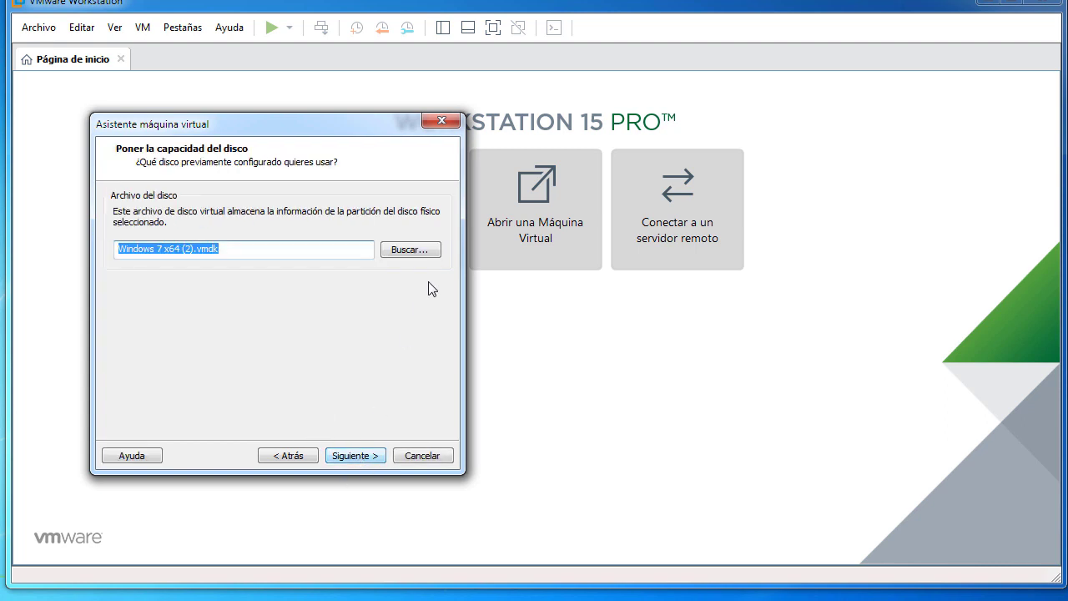
click(353, 455)
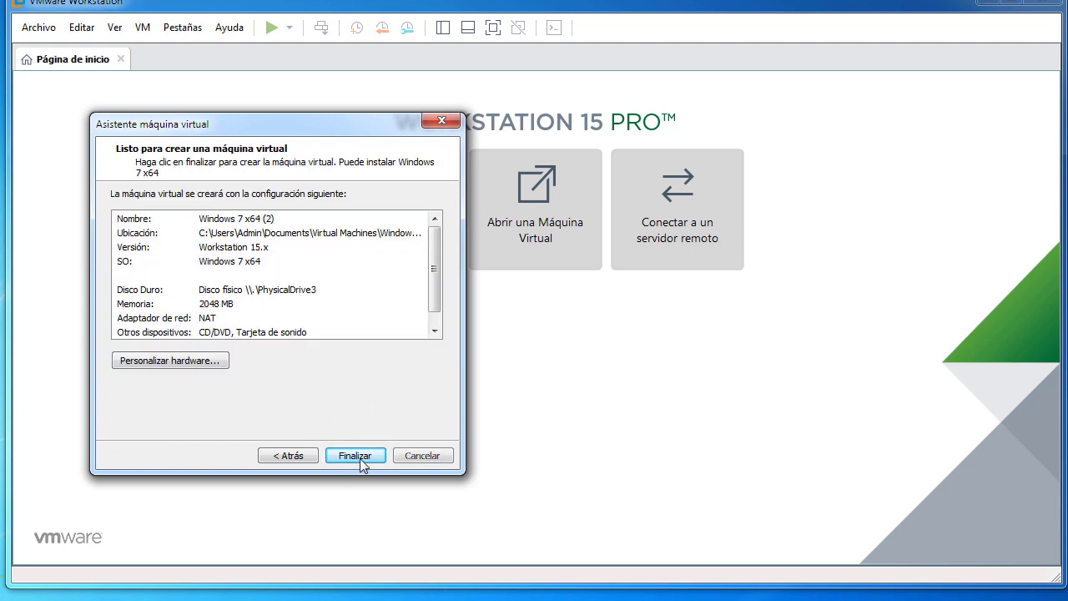
click(280, 457)
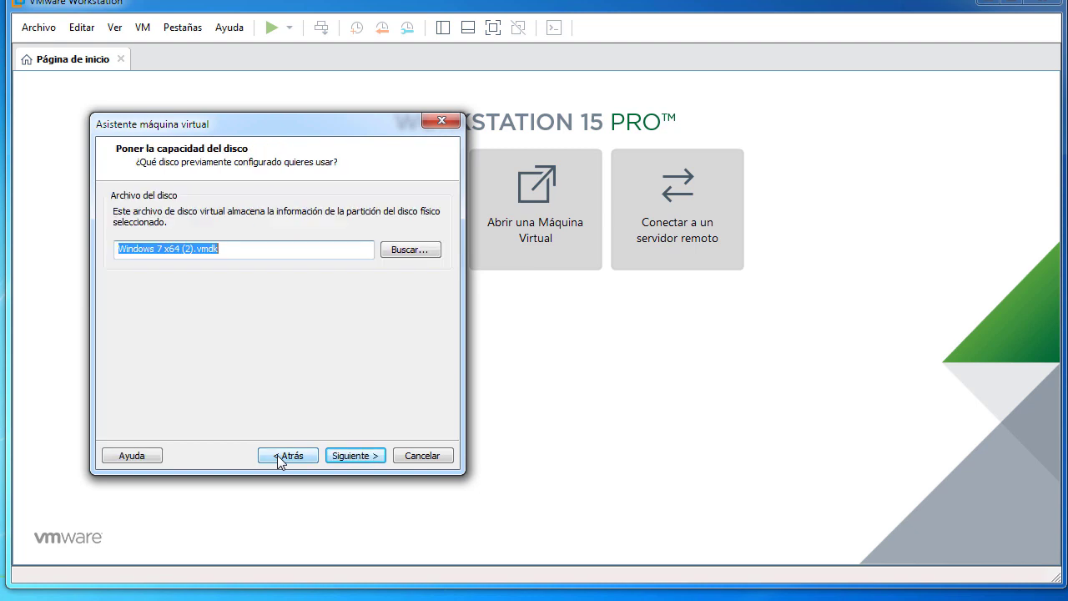
click(293, 456)
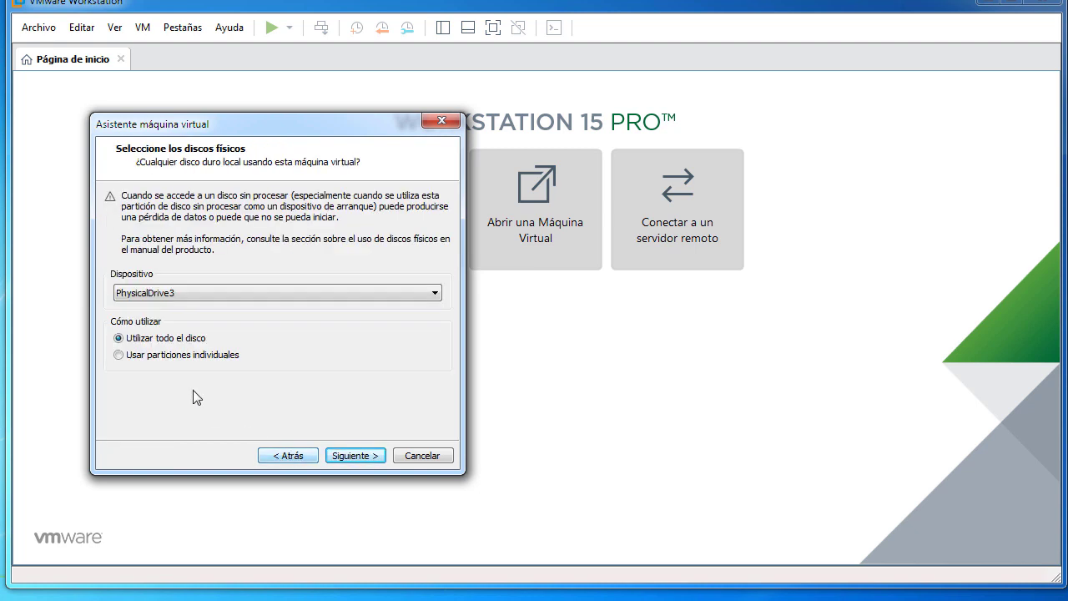
- Use individual partitions of PhysicalDrive3, include Partición 1, and continue to the summary with the default disk file name
click(118, 355)
click(358, 457)
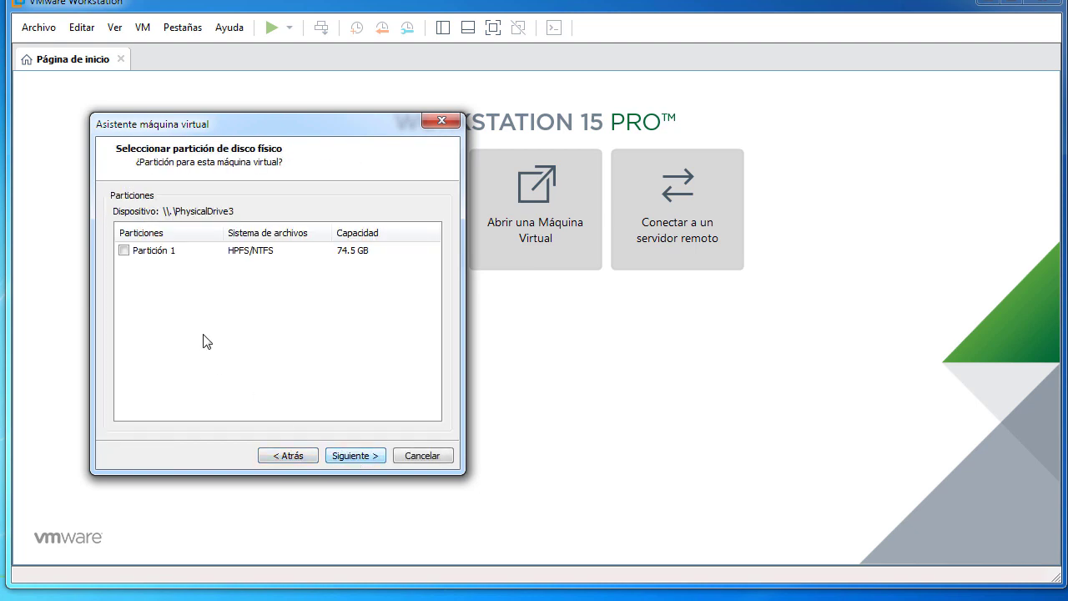
click(123, 250)
click(360, 457)
click(359, 457)
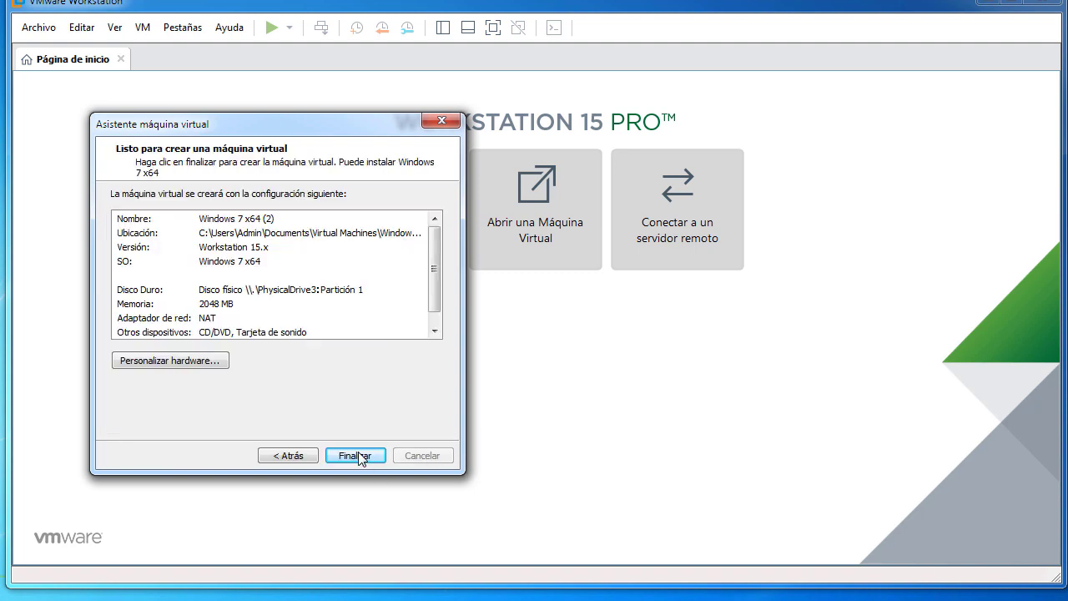